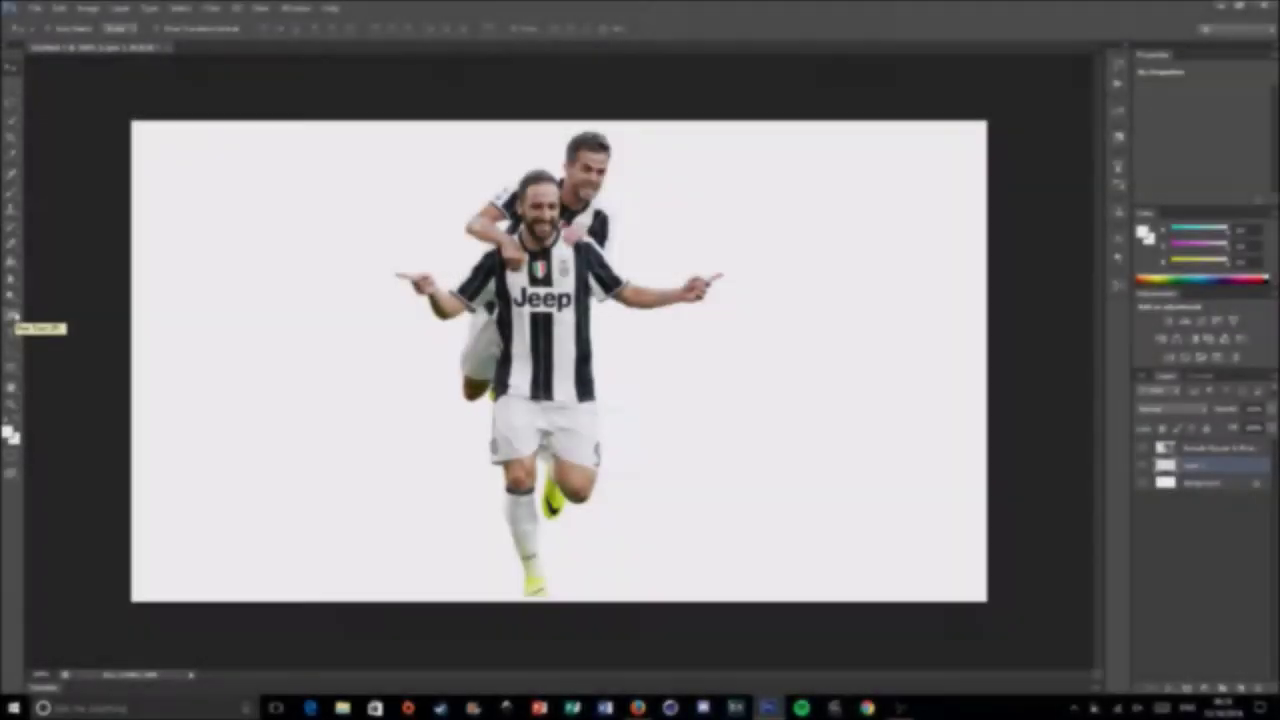
Fill the diagonal path with black #000000, then start Topaz DeNoise 5 on the players layer
left_click(11, 315)
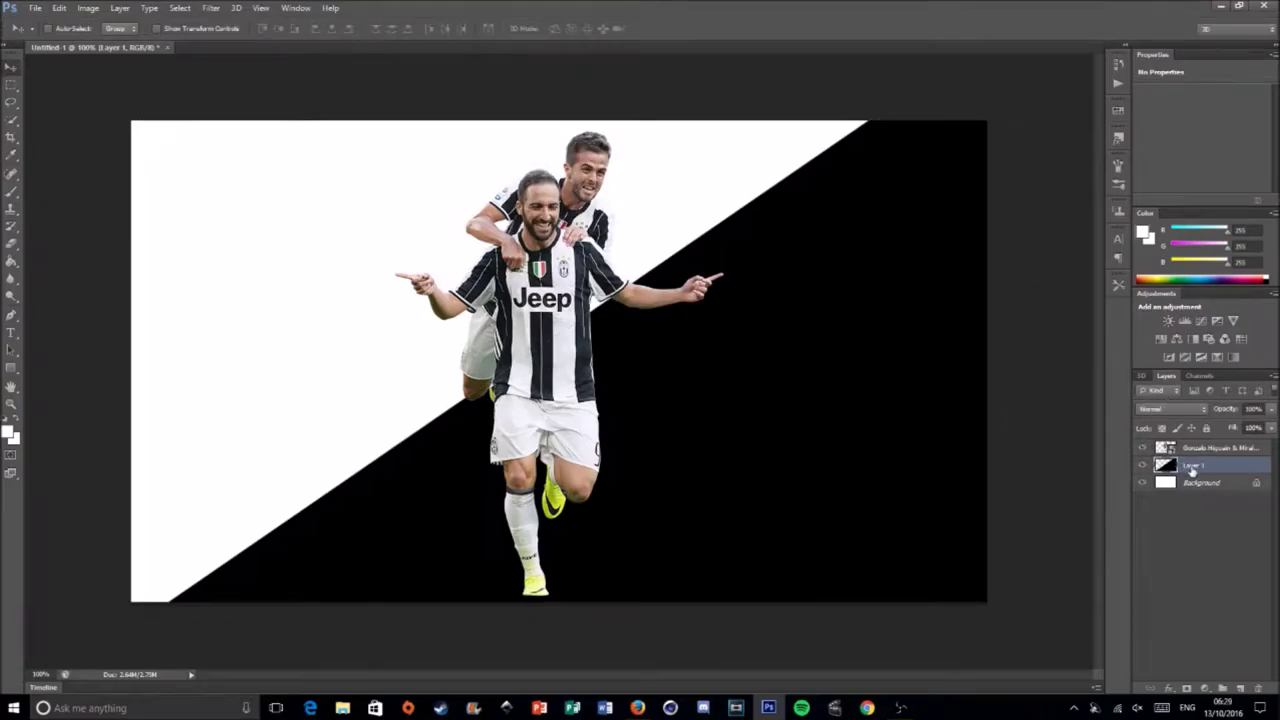
key("ctrl+g")
key("g")
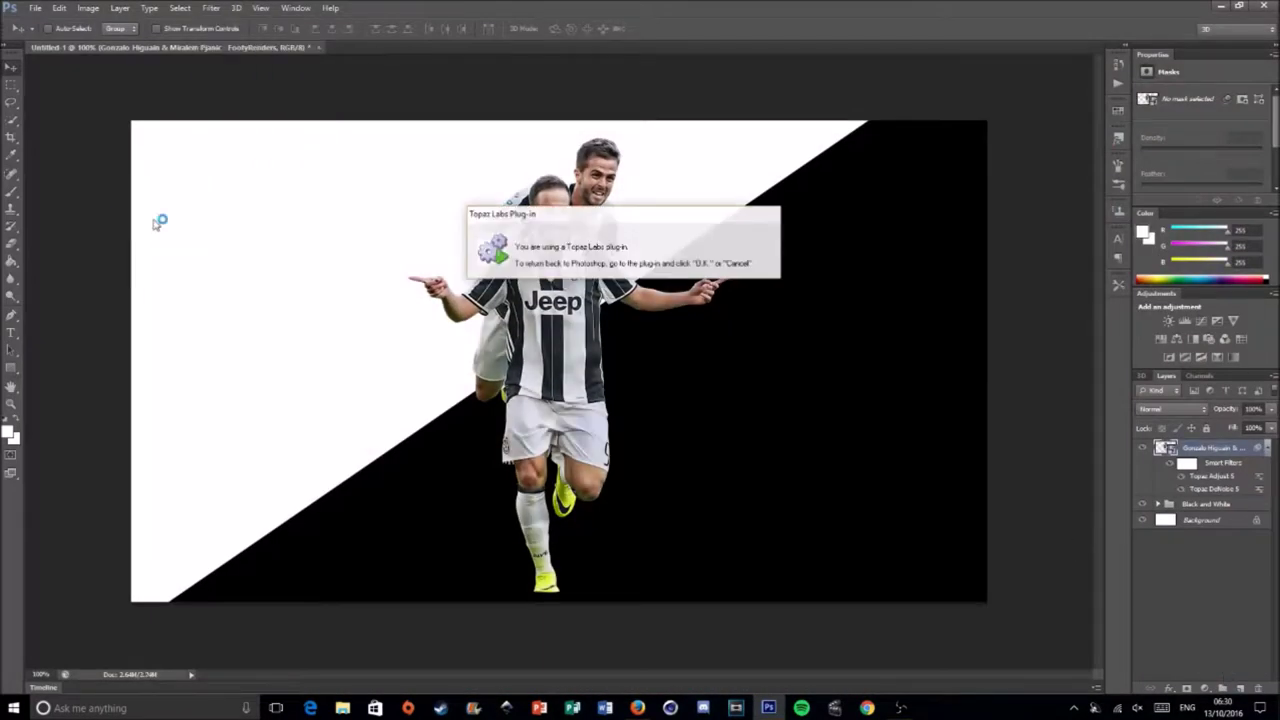
Apply Topaz Adjust 5's HDR Collection Dynamic Pop II preset to the players image
left_click(62, 208)
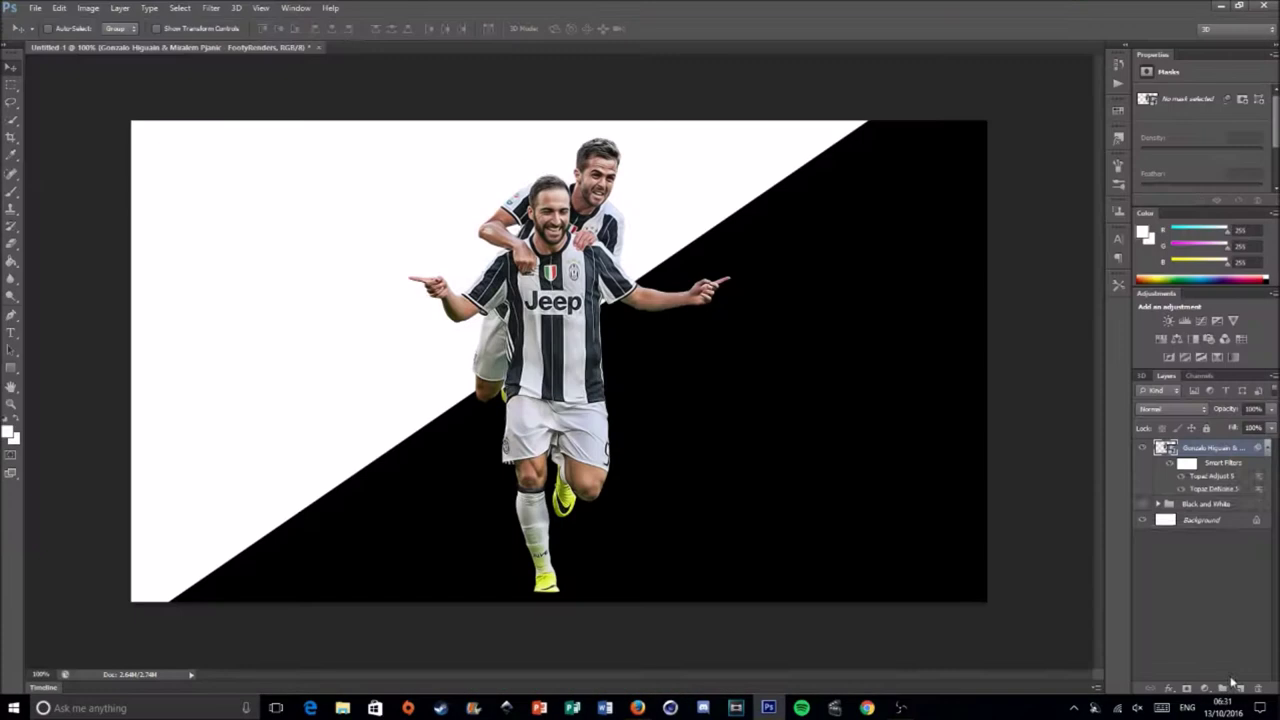
Create a new layer and stamp a white splatter at the player's foot
key("ctrl+shift+alt+n")
key("b")
right_click(681, 462)
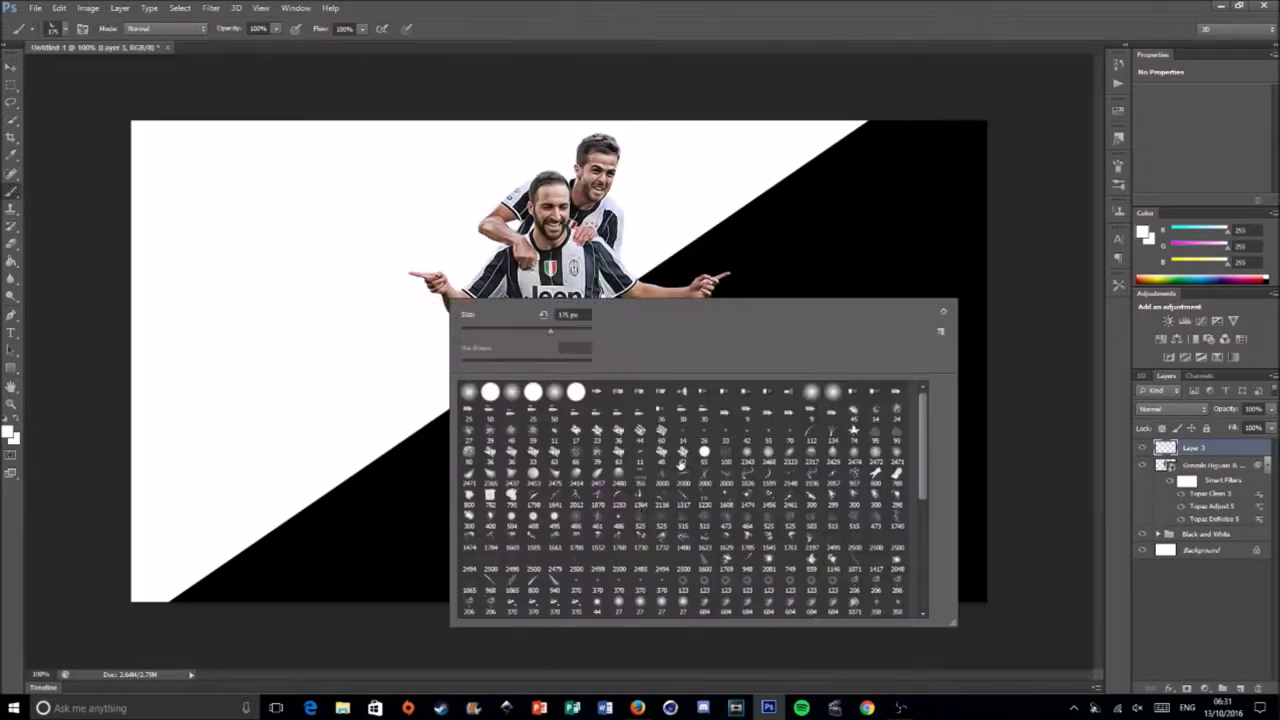
key("Return")
left_click(609, 336)
key("ctrl+z")
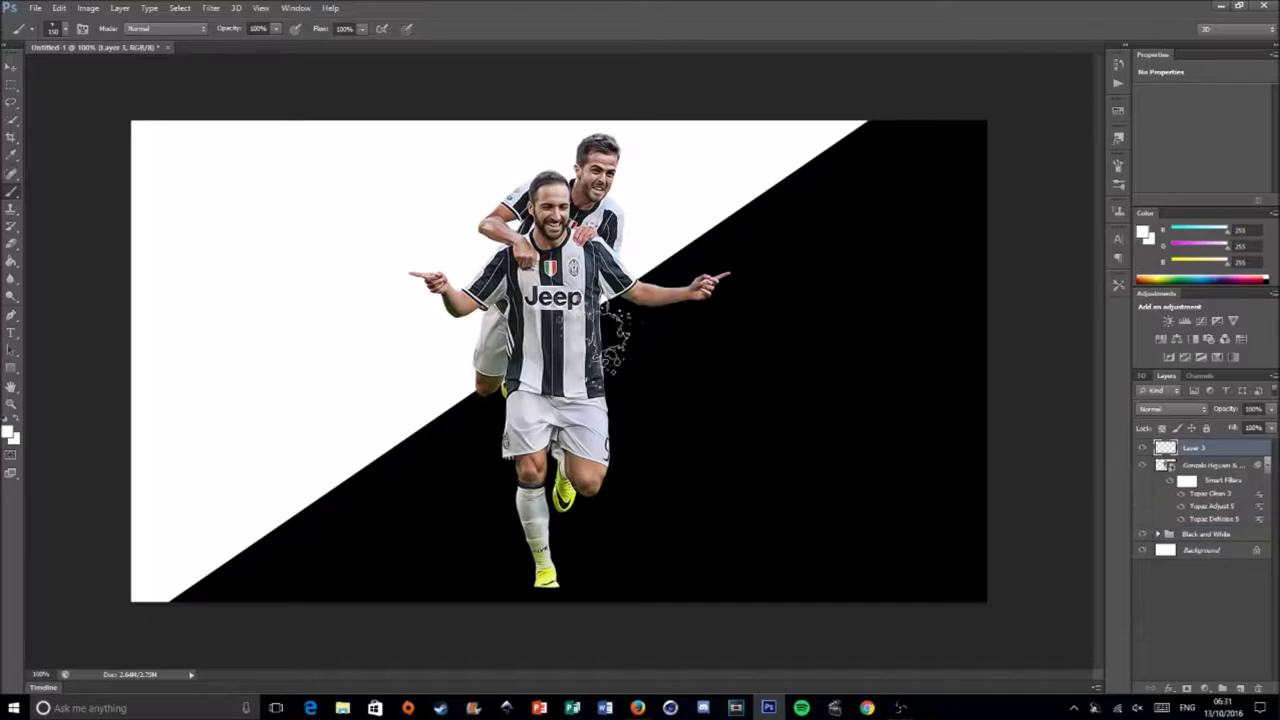
left_click(535, 585)
Switch to a different splatter brush tip sized 130 px and angled 69°
key("F5")
left_click(1085, 158)
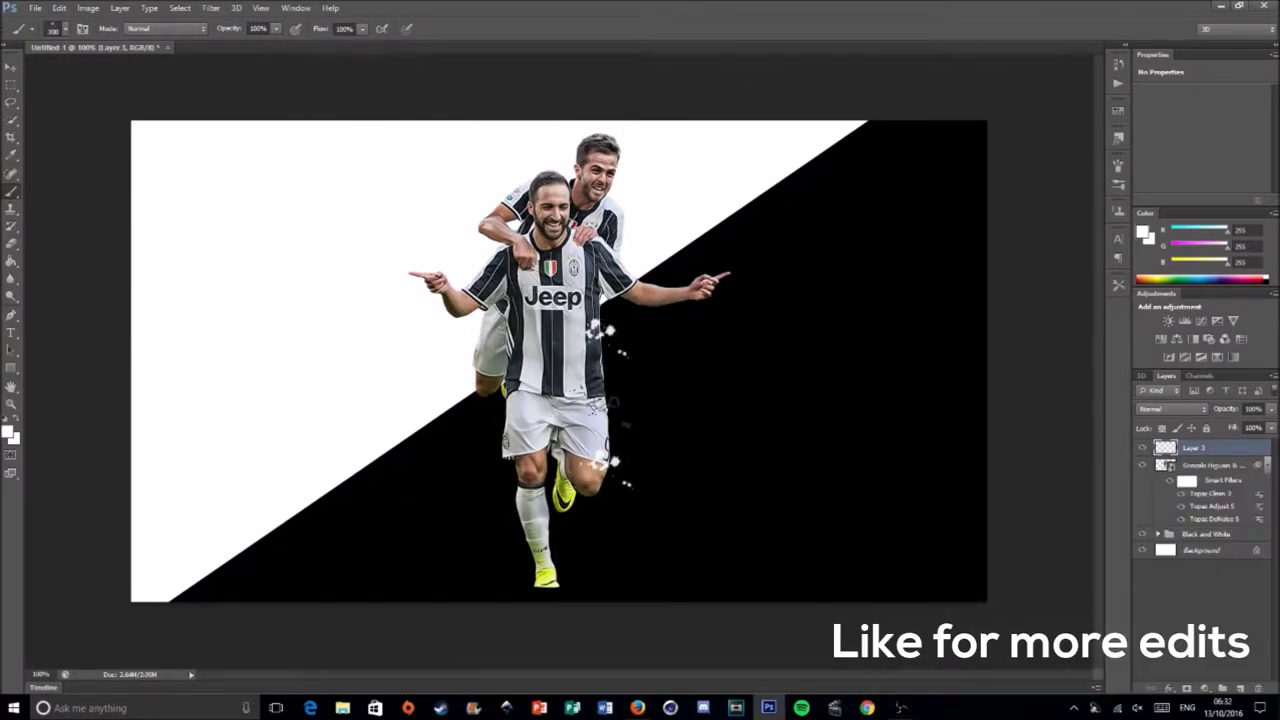
key("F5")
right_click(598, 298)
left_click(732, 500)
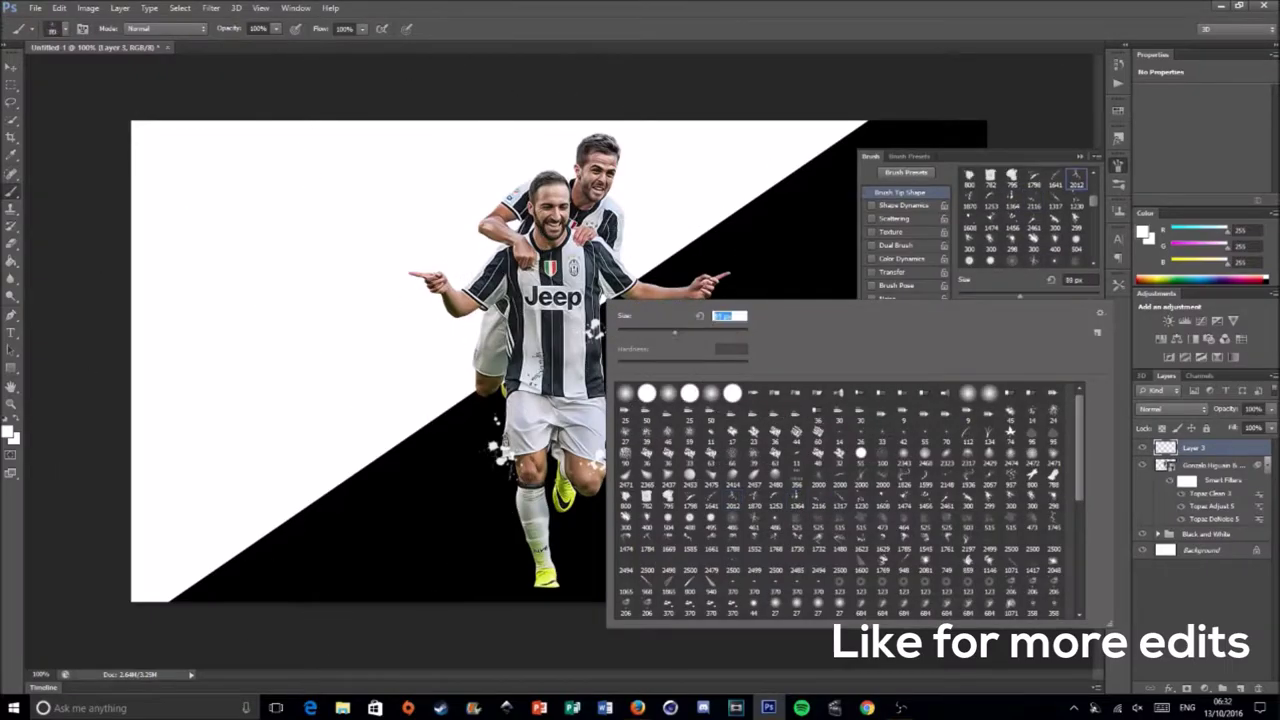
key("Return")
left_click(1077, 314)
left_click_drag(1078, 314, 1080, 318)
Stamp white splatters at the shoe and right hand with the 2461 tip, then erase excess
left_click(545, 535)
left_click(715, 290)
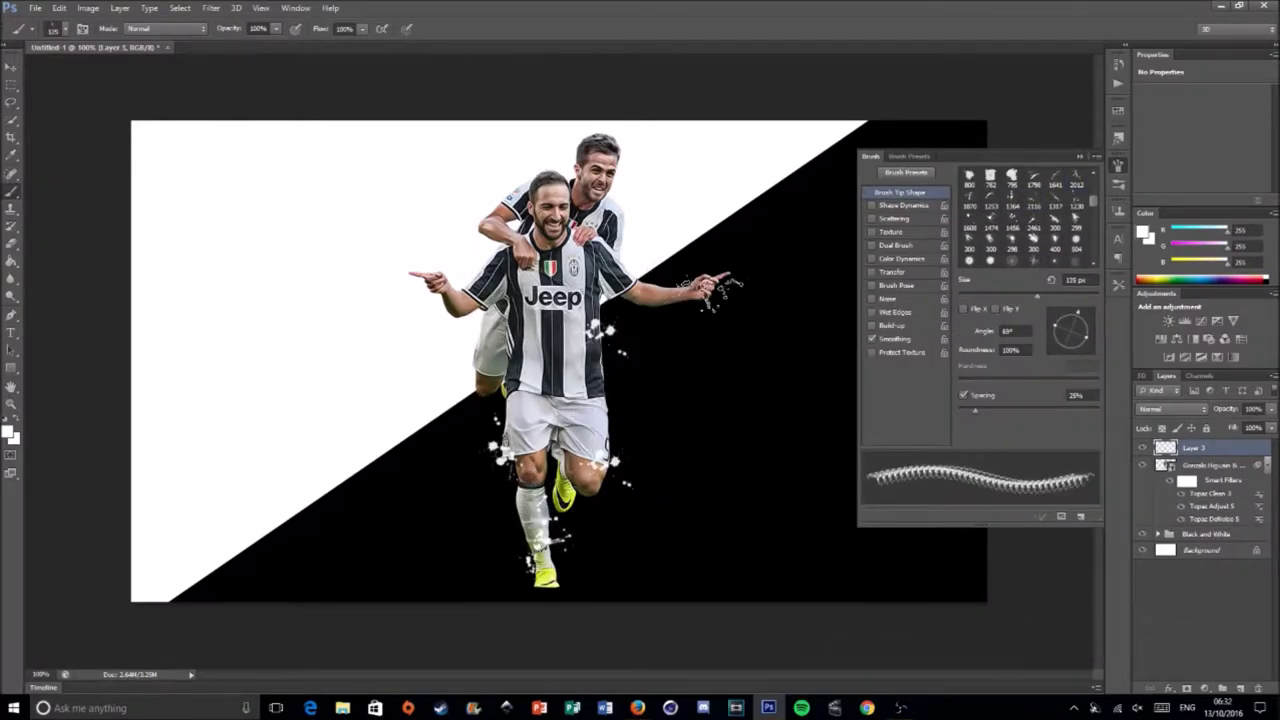
left_click(1033, 208)
left_click(705, 278)
key("F5")
key("e")
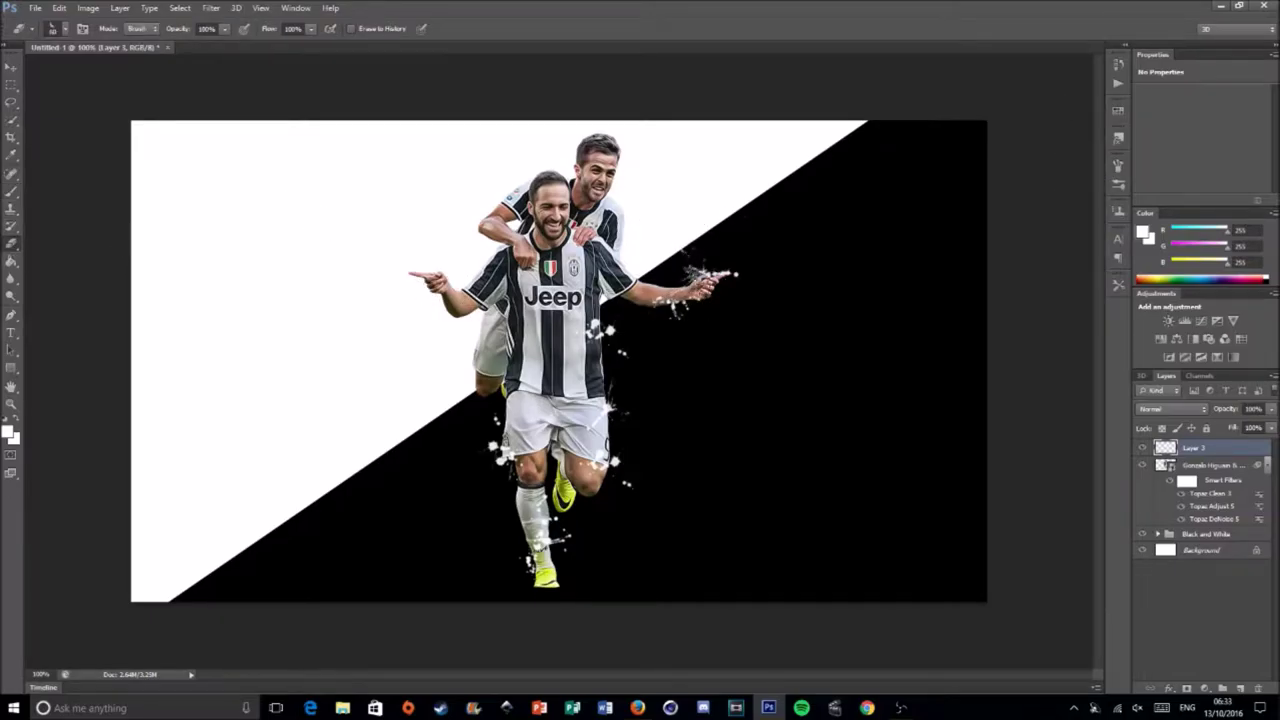
left_click(1205, 534)
Add a layer above the Black and White group and set a splatter brush with scattering and shape dynamics
left_click(1222, 689)
key("b")
right_click(729, 486)
double_click(729, 486)
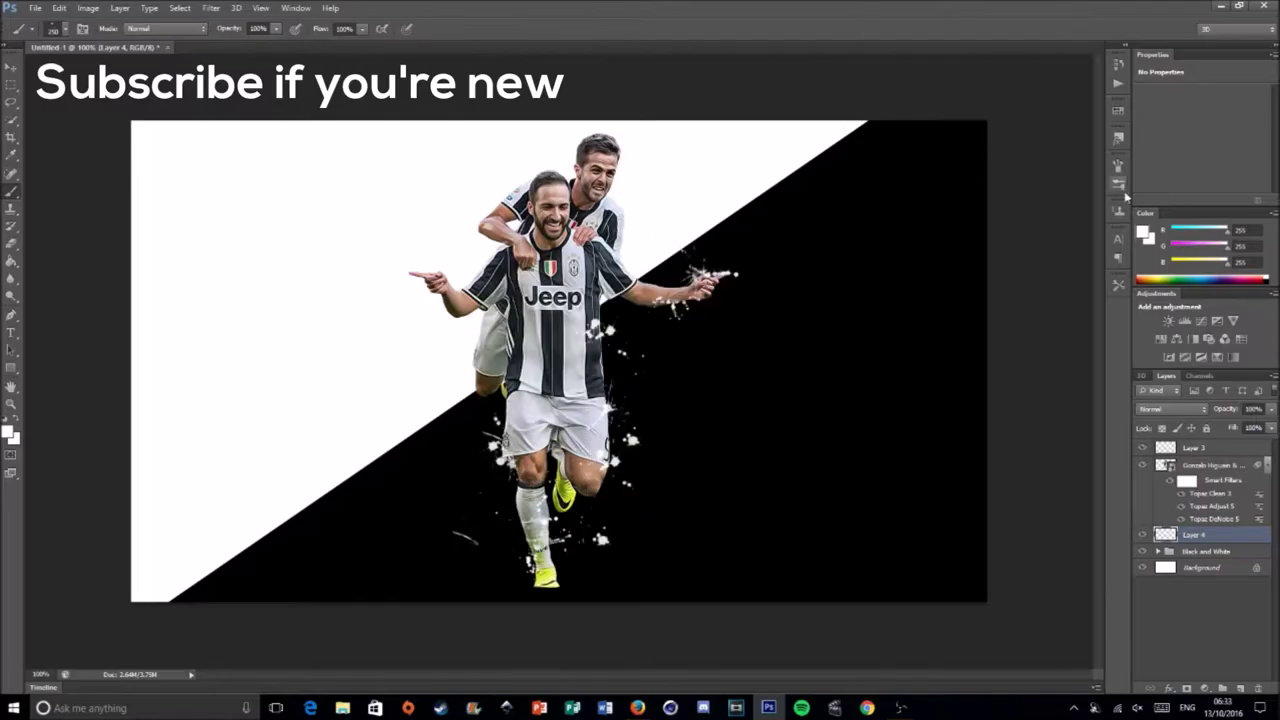
key("F5")
left_click(882, 218)
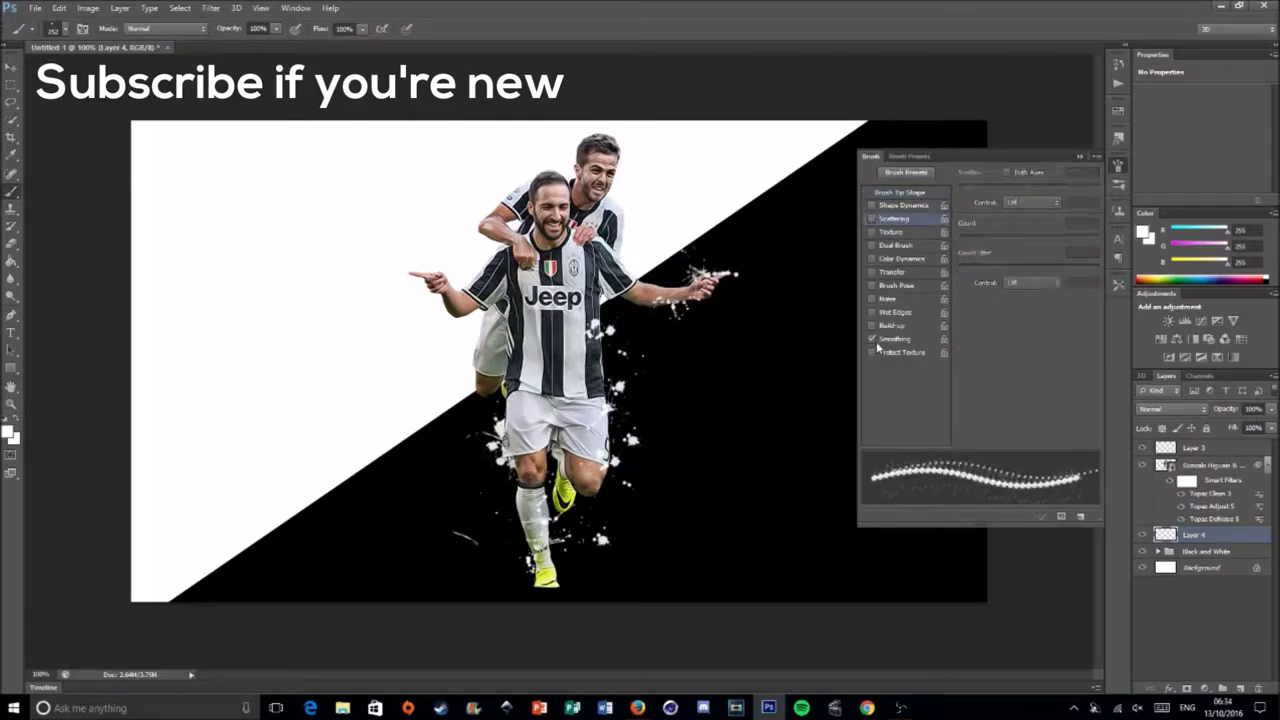
left_click(895, 204)
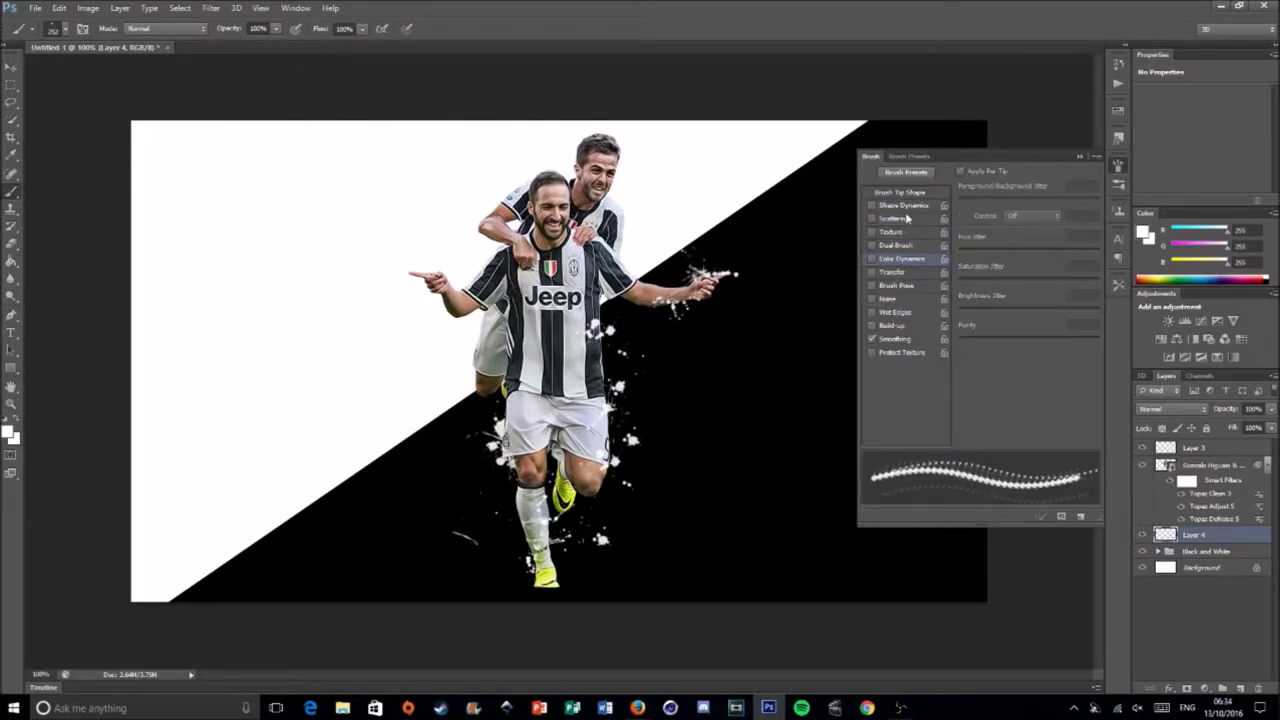
key("F5")
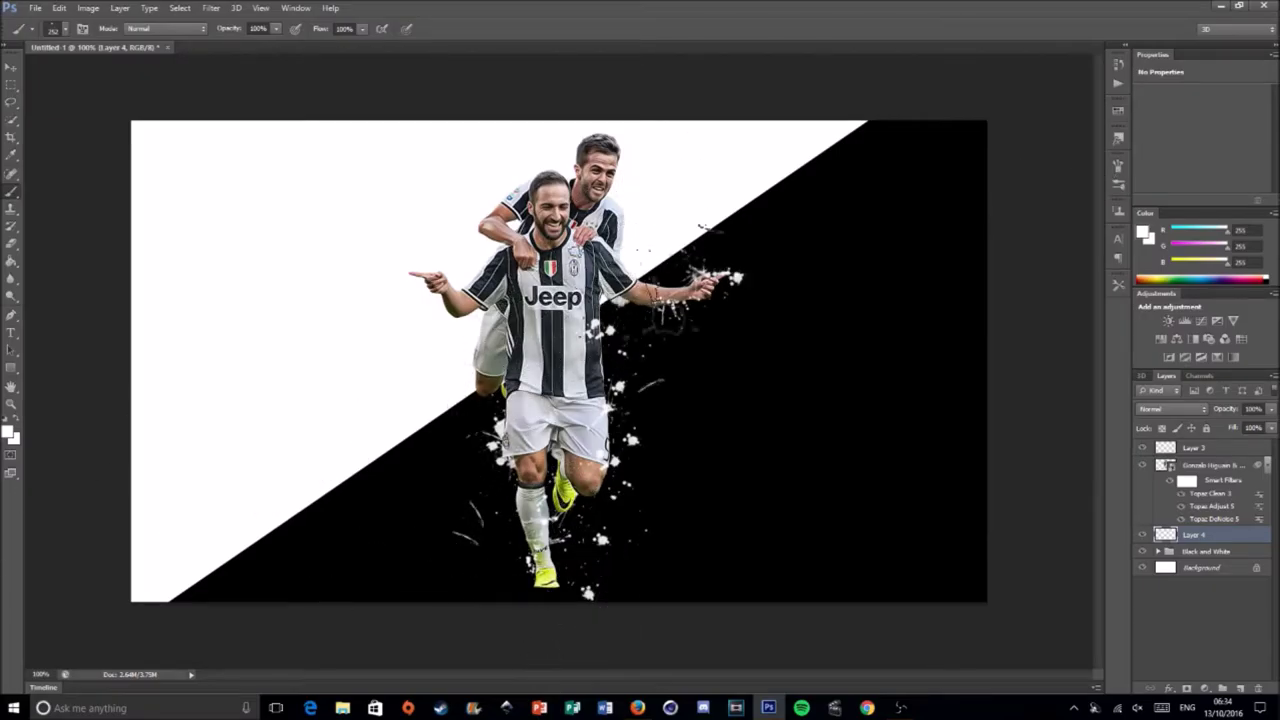
On another new layer, paint black splatter near the left hand
left_click(1222, 689, "ctrl")
left_click(1142, 232)
left_click(1011, 297)
left_click_drag(420, 280, 353, 247)
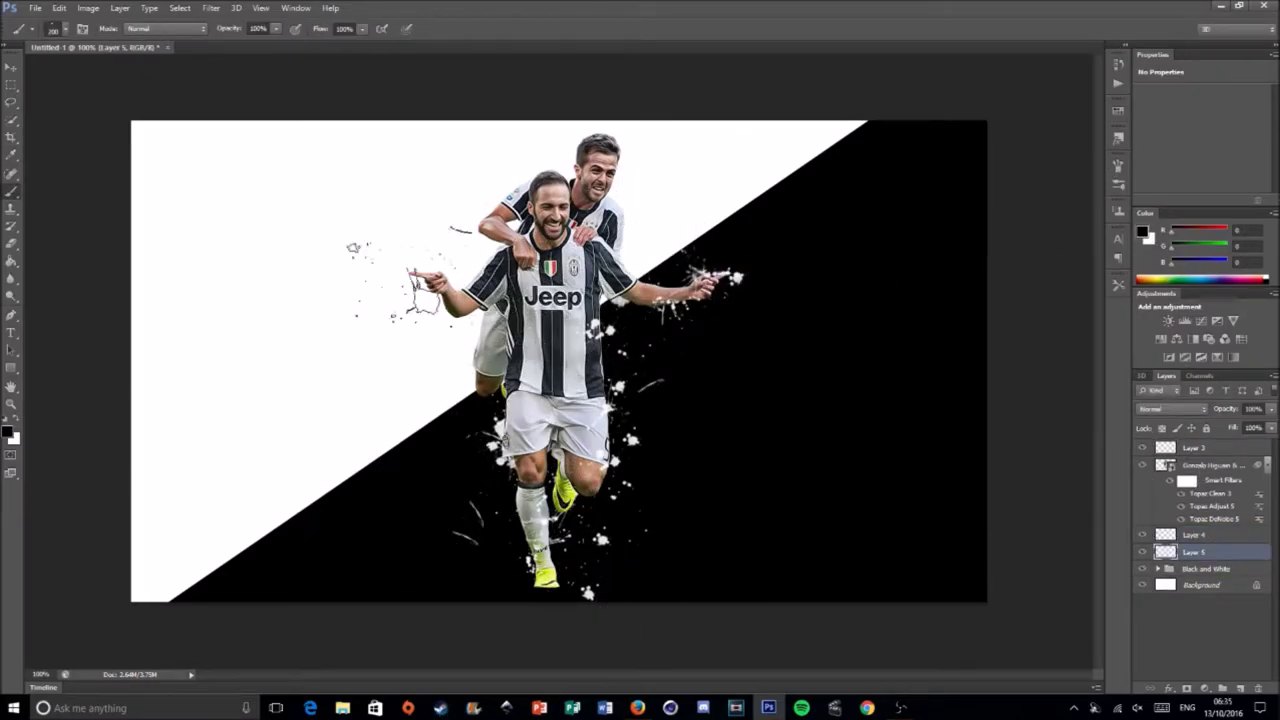
right_click(638, 168)
double_click(834, 434)
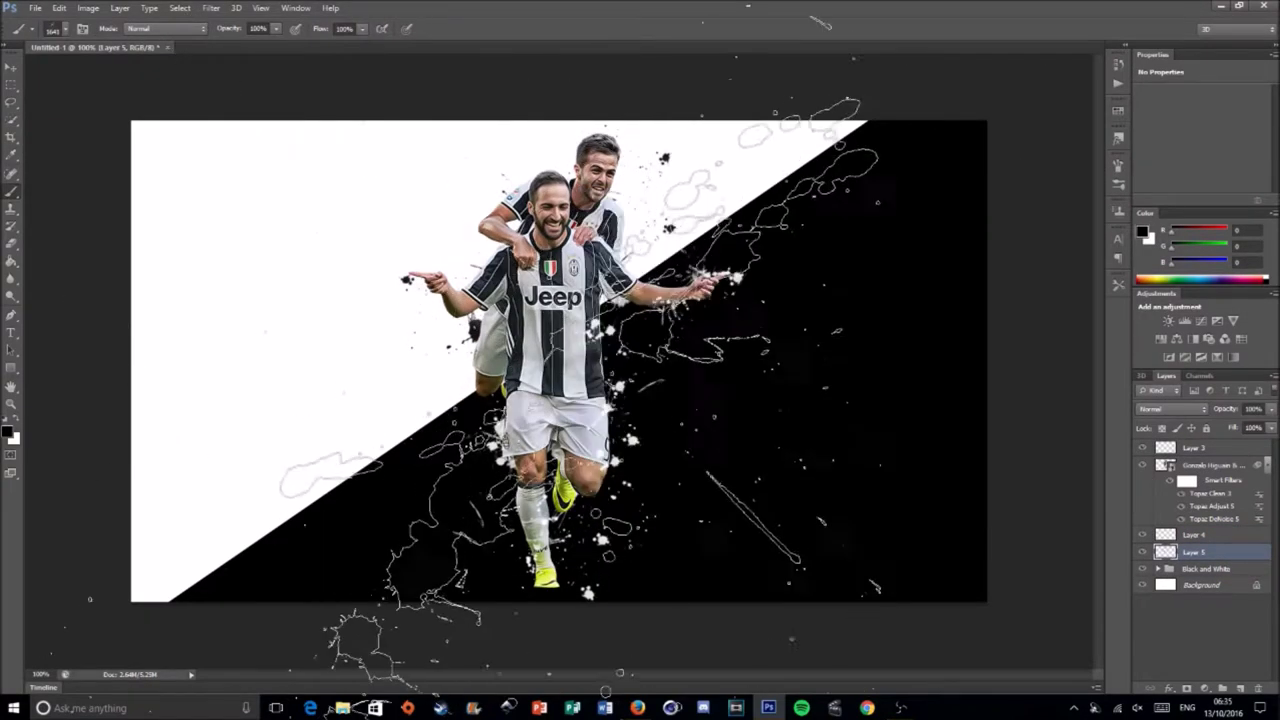
Add a layer above the players and stamp black splatter around the shoulders with the 1364 tip
left_click(1193, 447)
left_click(1222, 689, "ctrl")
right_click(598, 330)
double_click(886, 438)
left_click(560, 225)
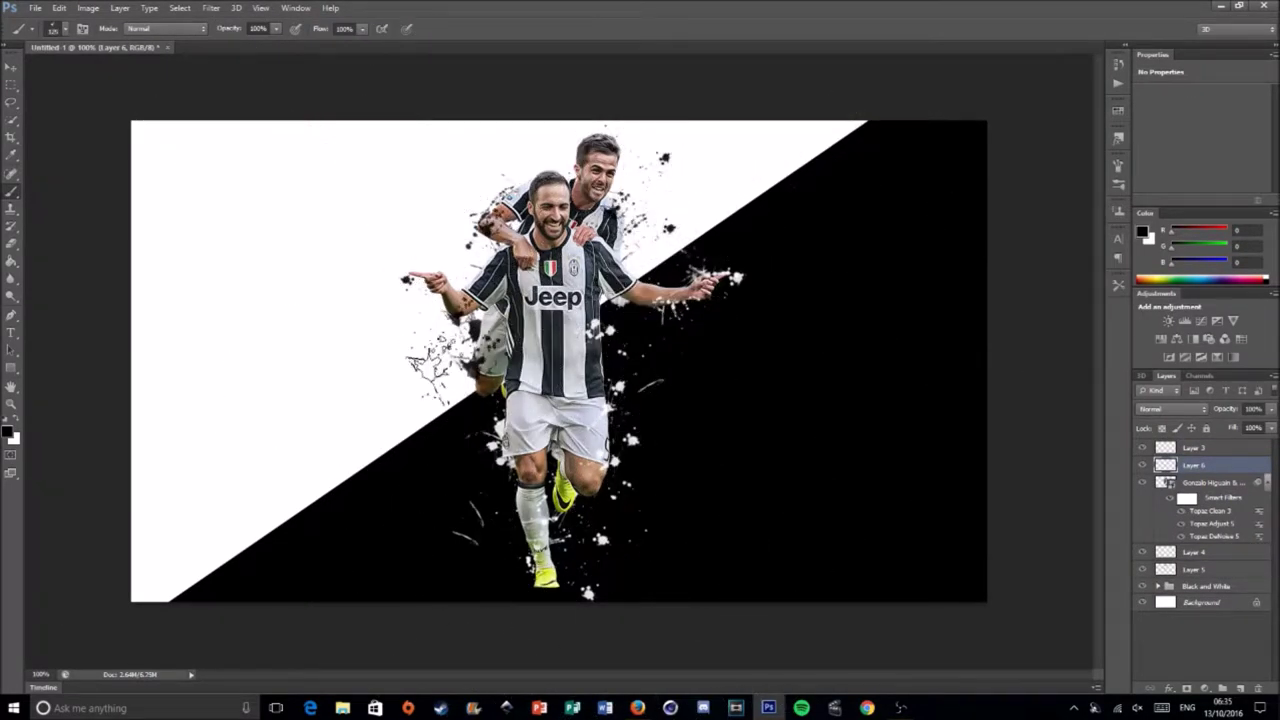
right_click(652, 296)
left_click(842, 494)
double_click(800, 540)
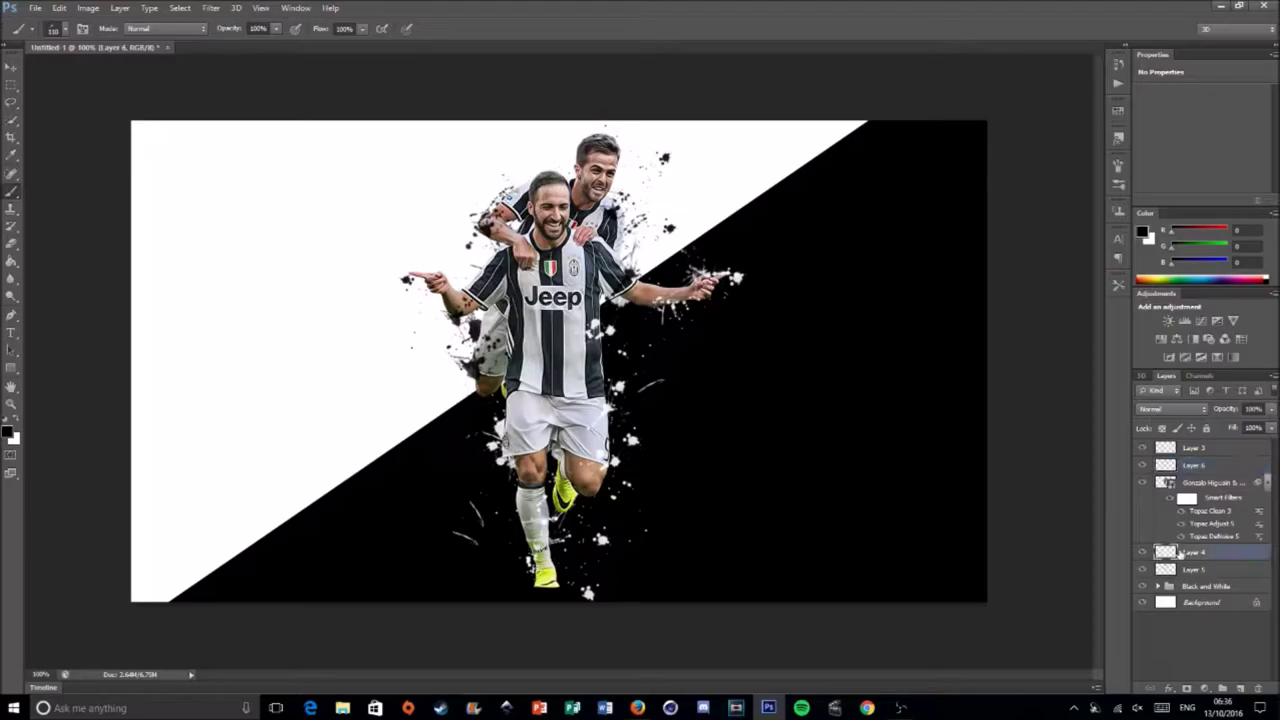
Erase excess splatter on Layers 5, 6 and 4, then select the Higuain players layer
left_click(1190, 569)
left_click(1193, 465)
key("e")
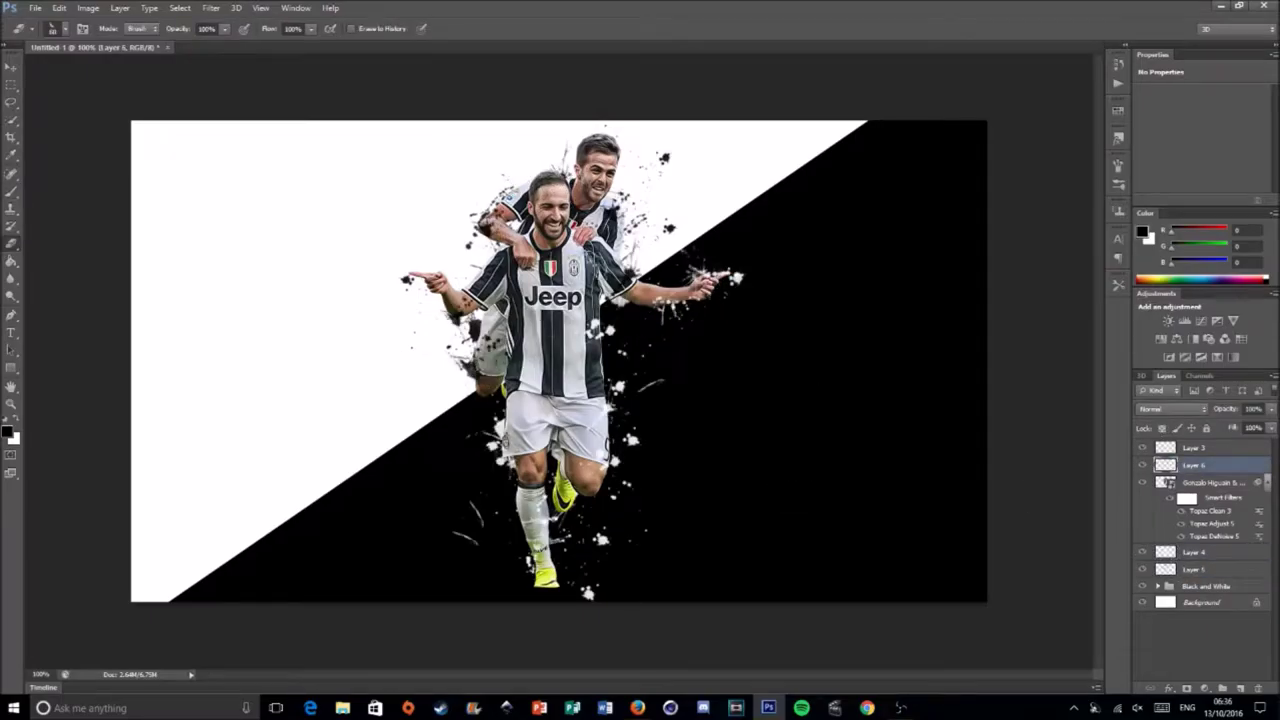
left_click(1190, 552)
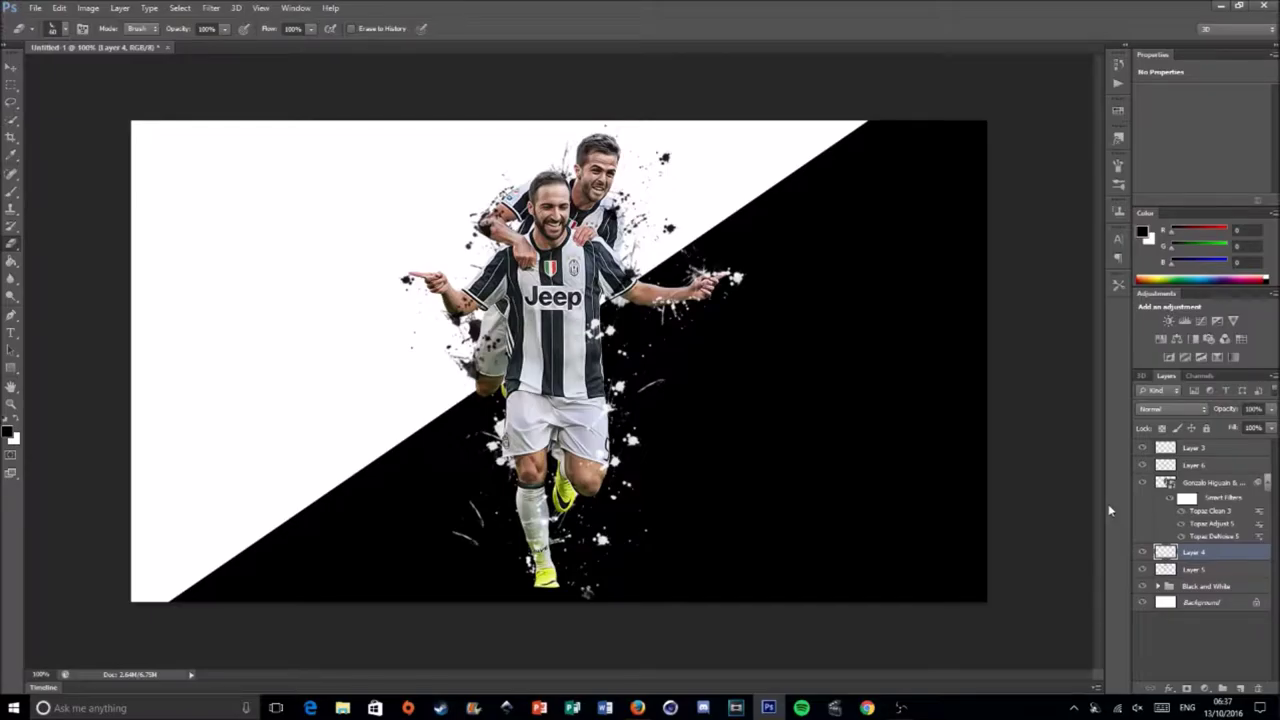
left_click(1212, 482)
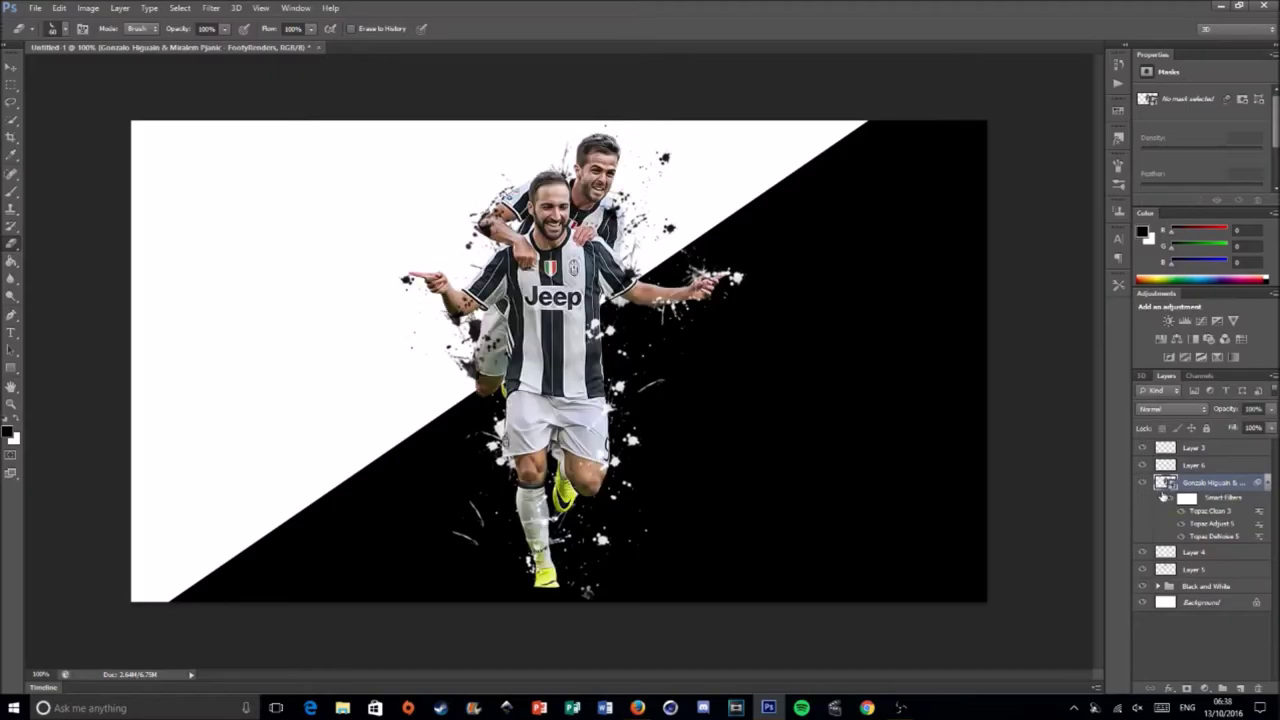
Duplicate the players layer and desaturate the copy with Hue/Saturation
key("ctrl+j")
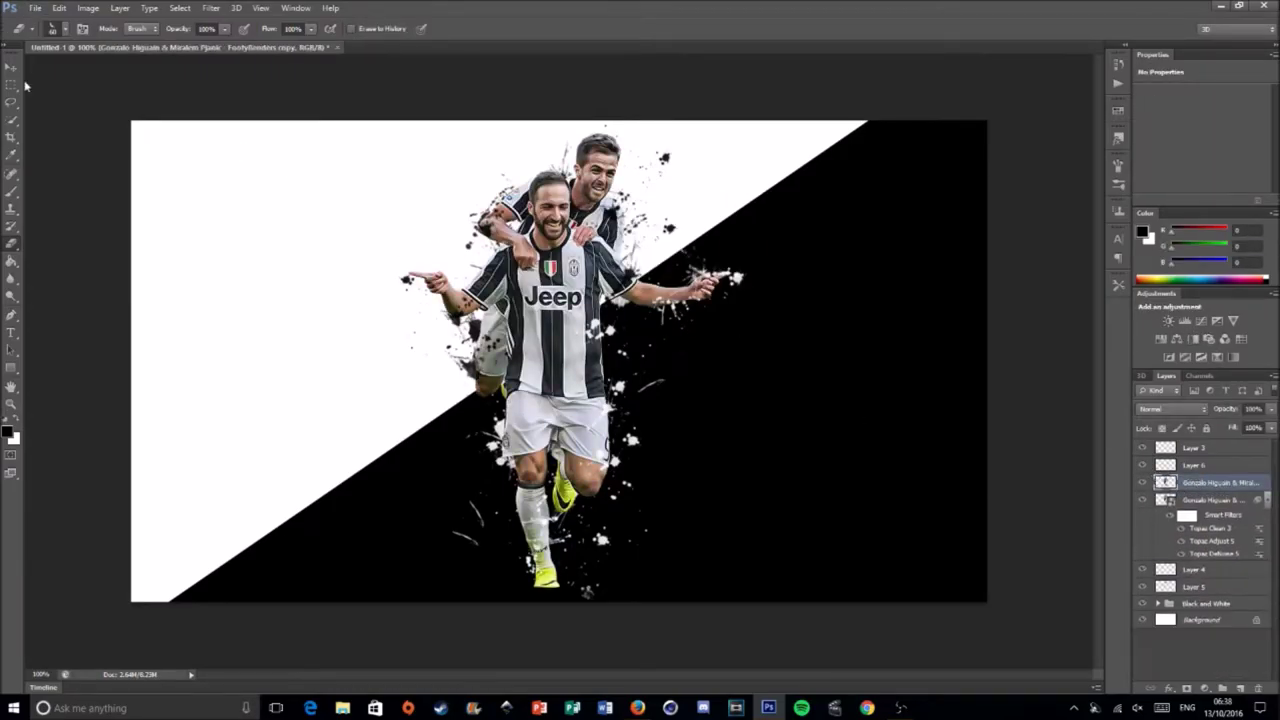
key("ctrl+u")
key("Return")
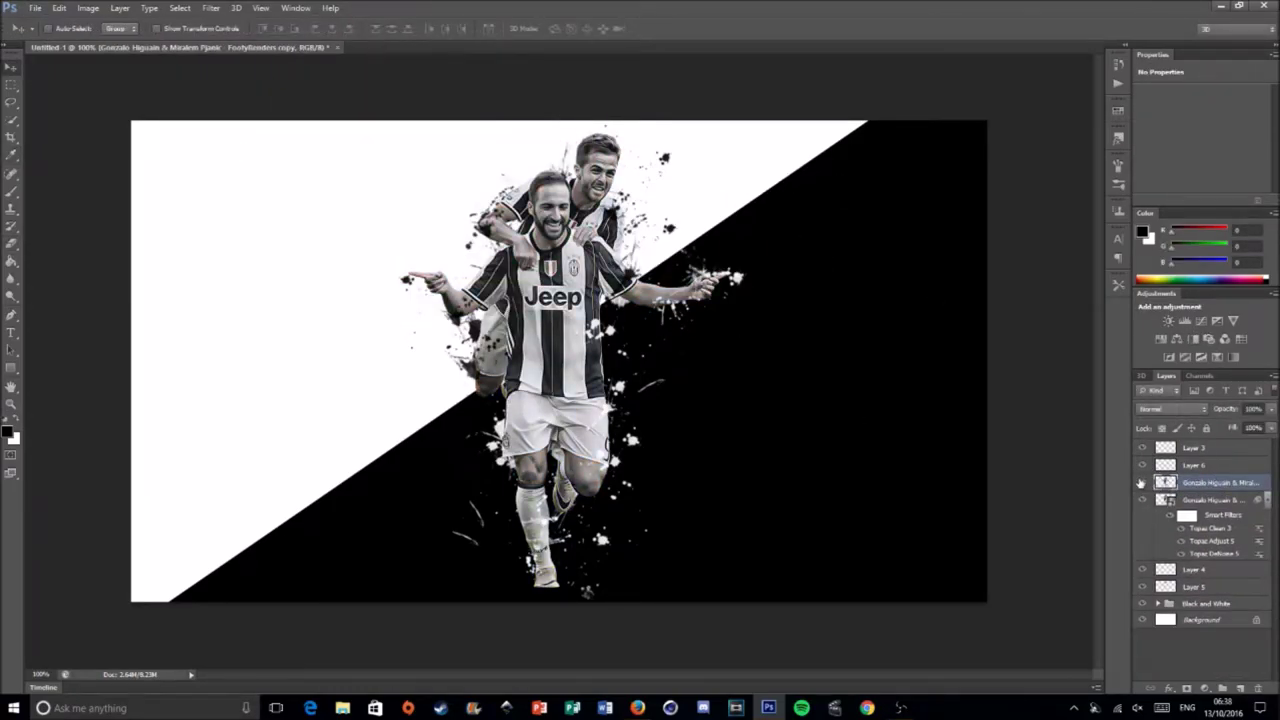
Paint over the back boot to bring its neon yellow colour back
key("ctrl+plus")
key("ctrl+plus")
key("b")
right_click(586, 371)
key("Escape")
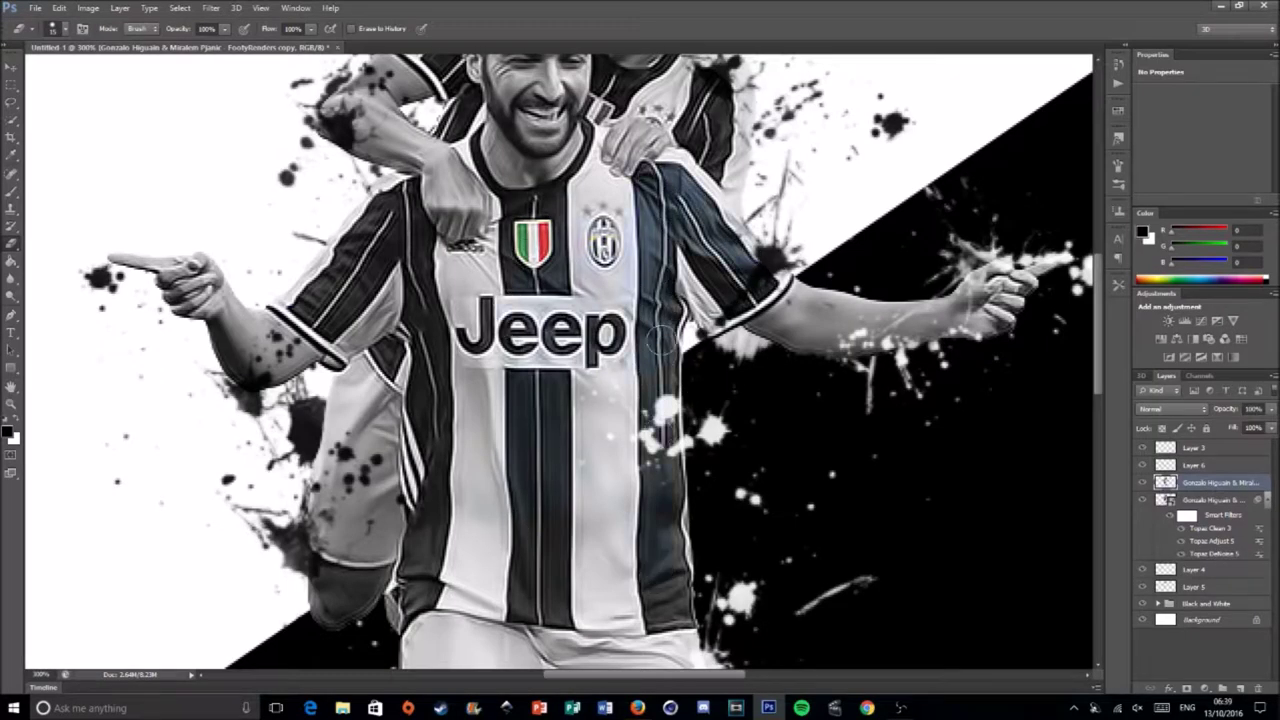
scroll(418, 412, "down", 5)
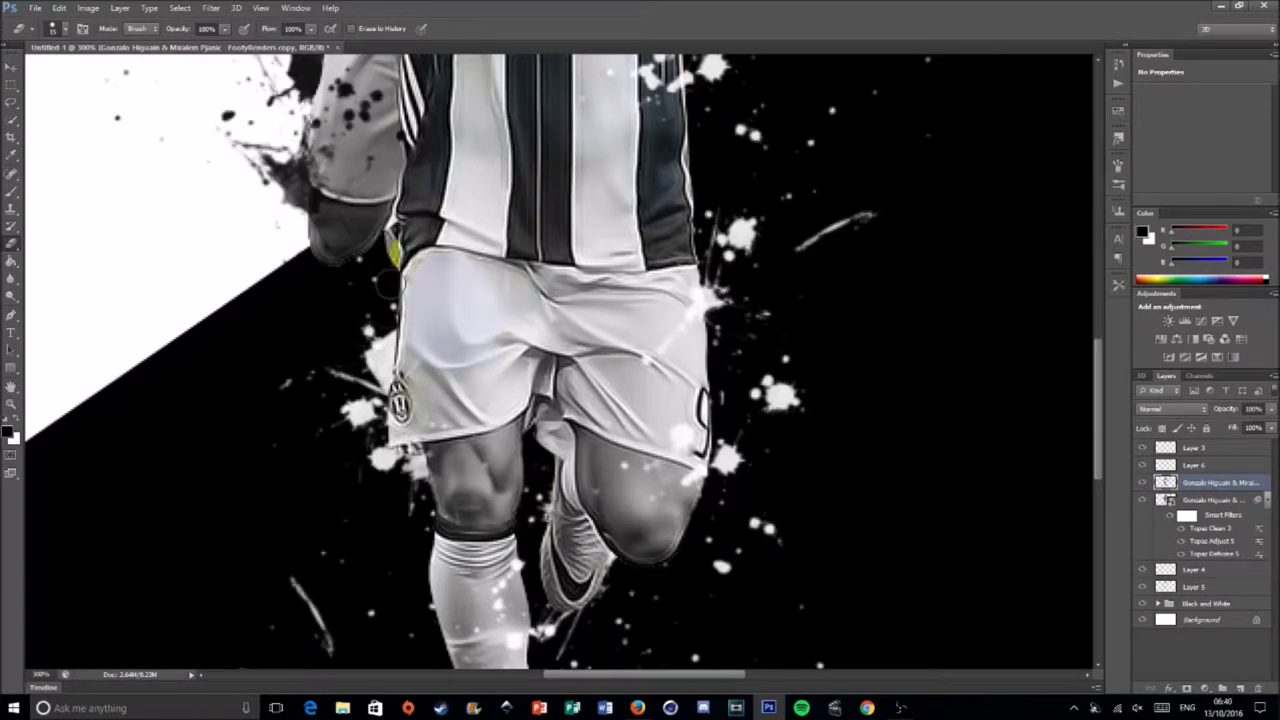
scroll(386, 284, "up", 2)
scroll(676, 407, "down", 1)
scroll(481, 368, "up", 7)
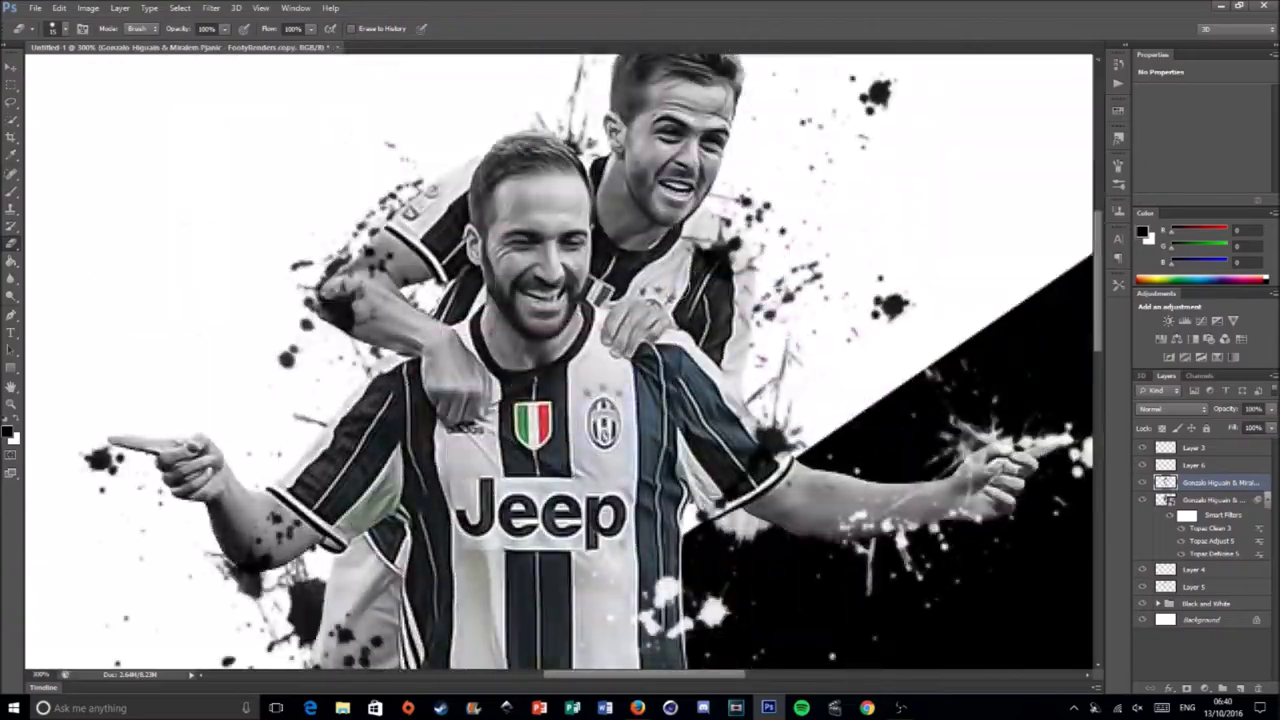
scroll(603, 294, "up", 1)
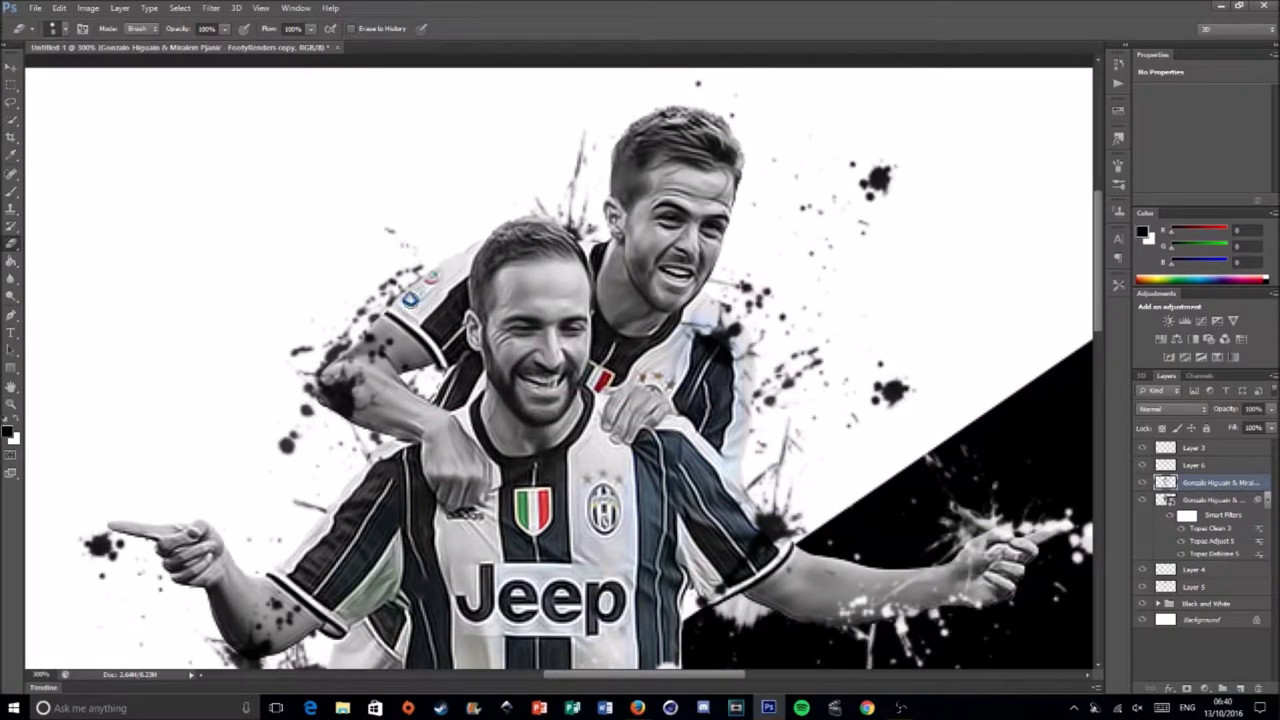
scroll(742, 400, "down", 8)
scroll(482, 366, "down", 2)
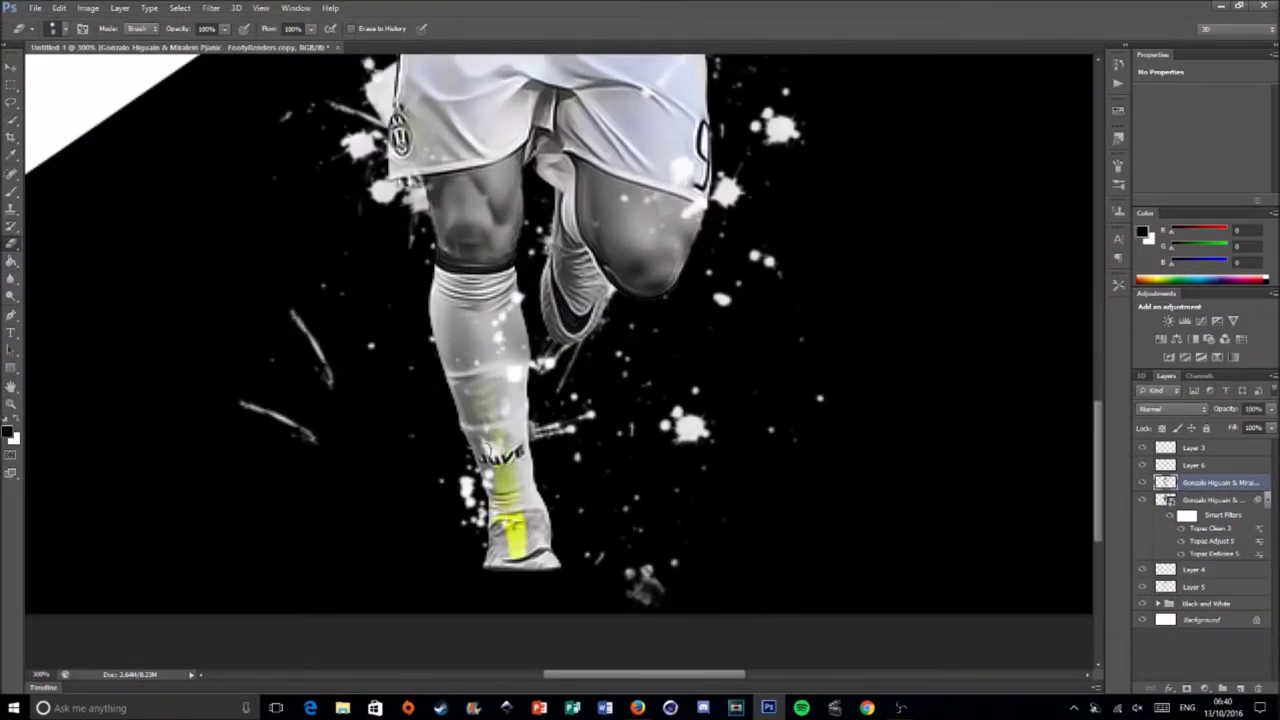
left_click_drag(570, 295, 549, 312)
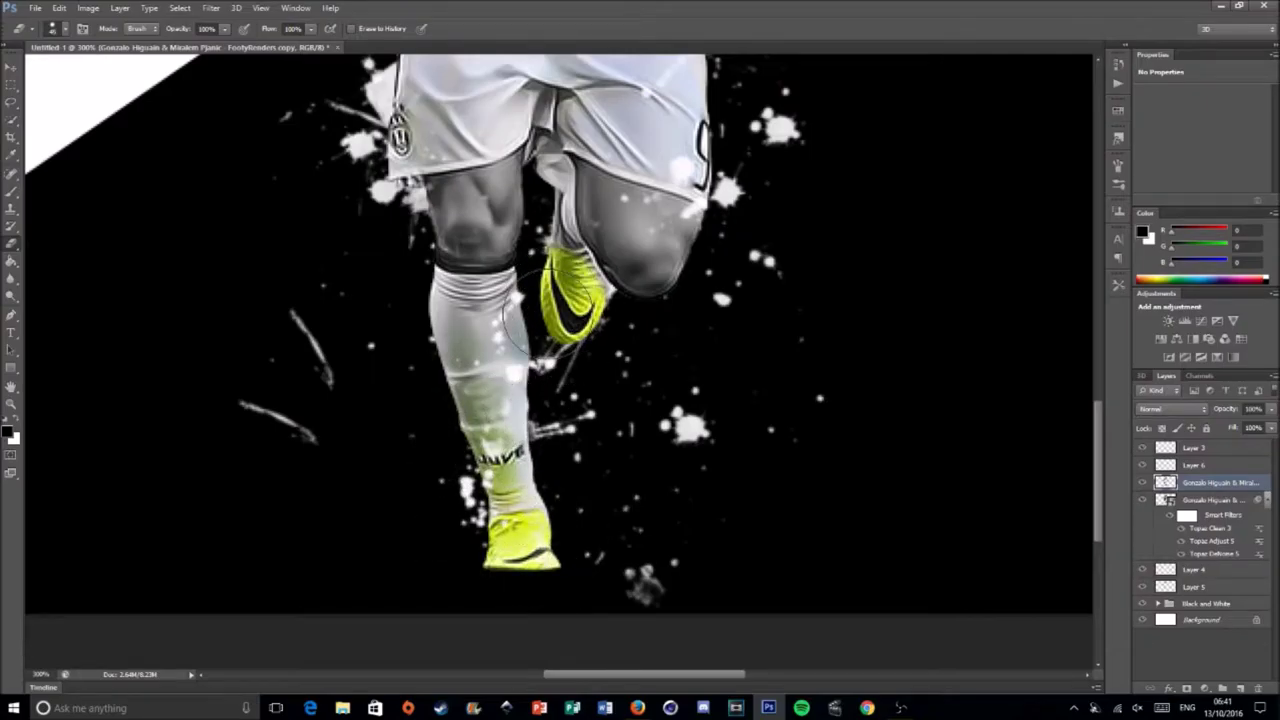
scroll(565, 318, "up", 3)
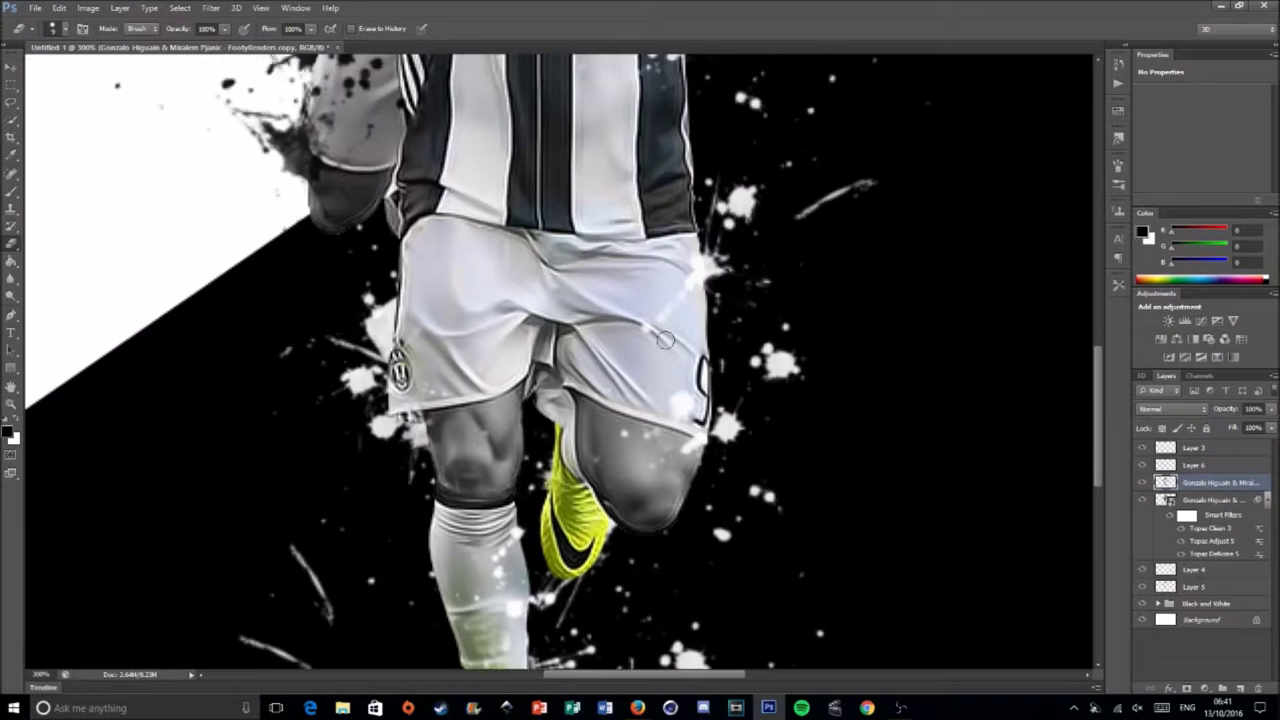
key("ctrl+minus")
key("ctrl+minus")
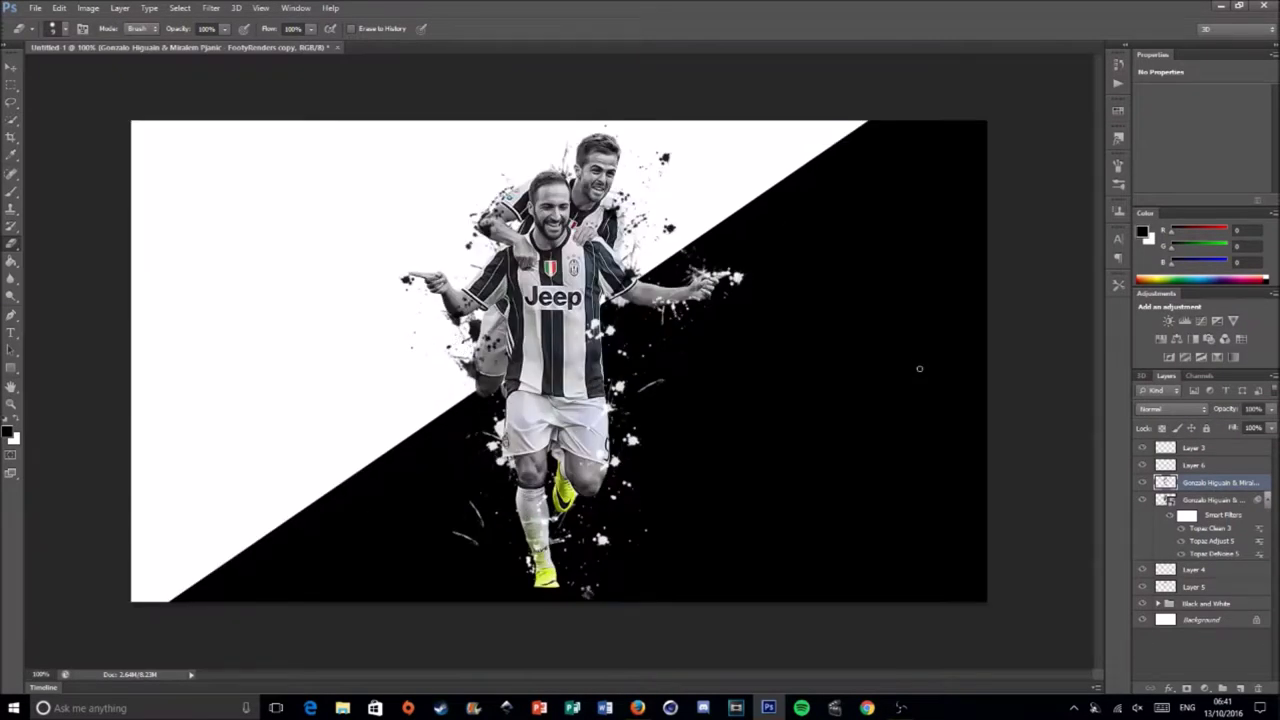
Create a new layer and try out the lightning shard brush on the left
left_click(1188, 513)
key("ctrl+shift+alt+n")
key("b")
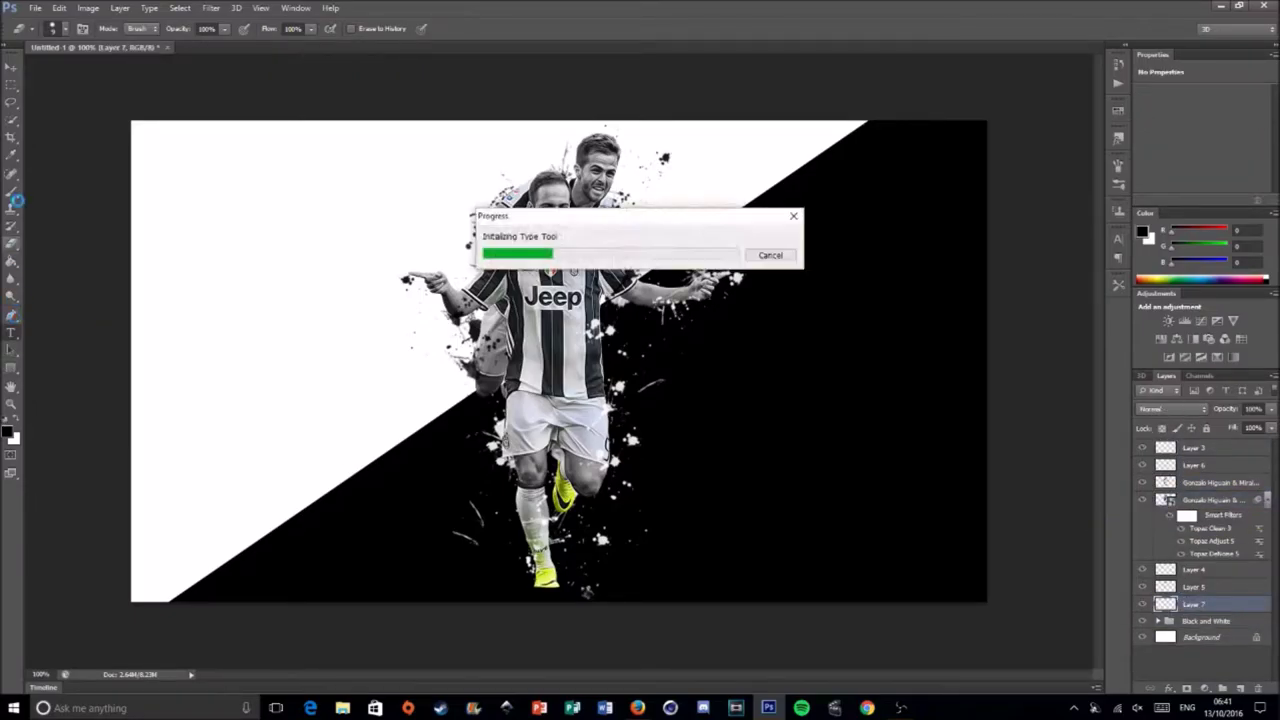
right_click(870, 596)
double_click(867, 596)
left_click(350, 330)
key("ctrl+z")
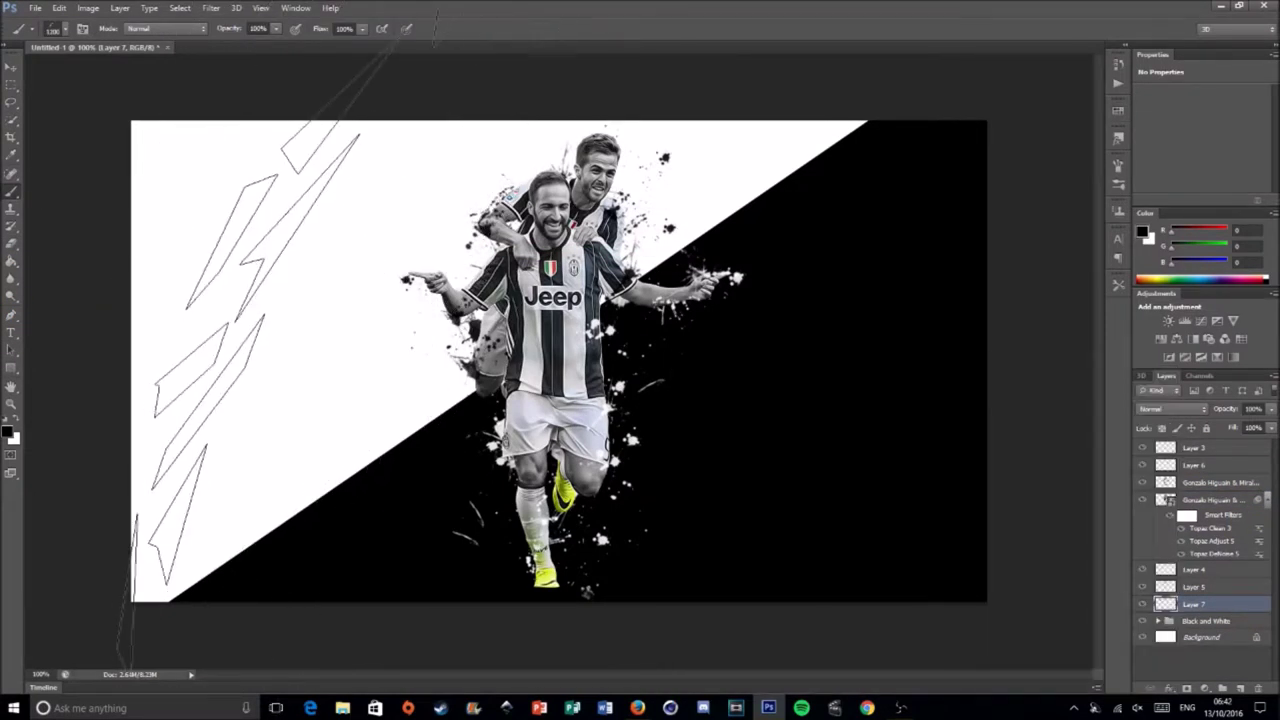
left_click(282, 300)
key("ctrl+z")
Stamp a black shard left of the players and rotate the brush tip to -148°
left_click(1118, 165)
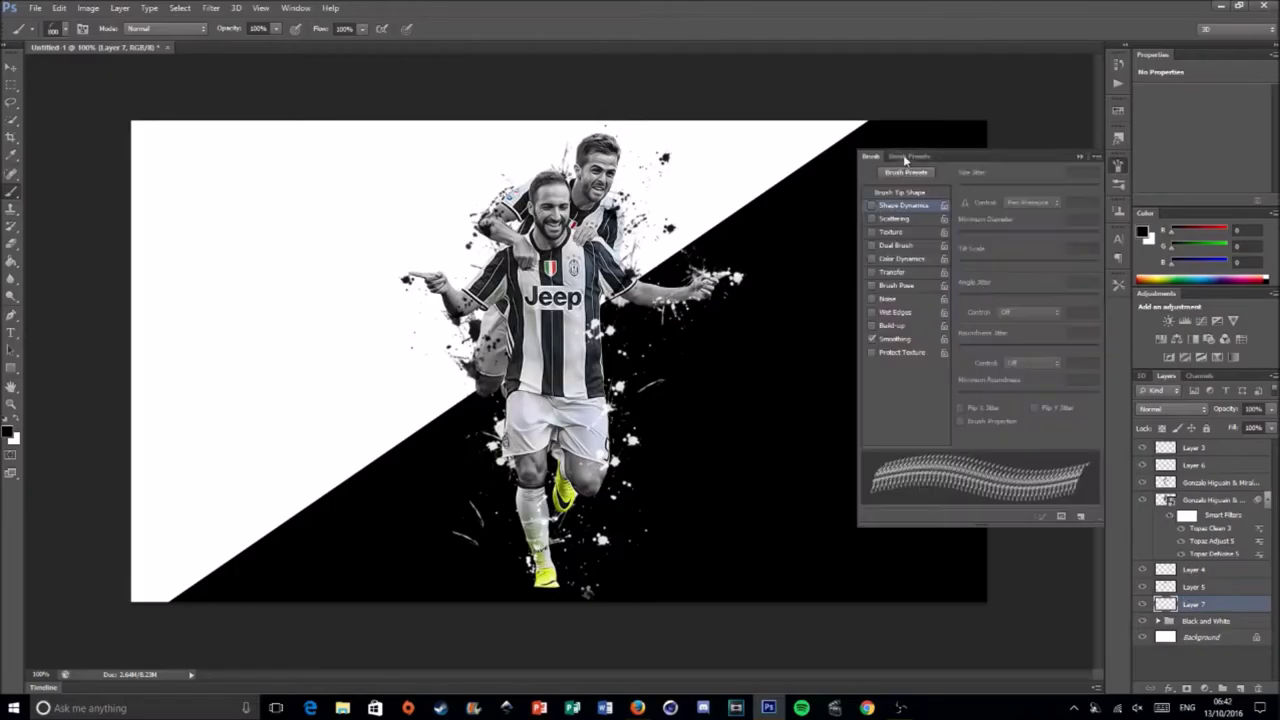
left_click(1119, 177)
left_click(362, 282)
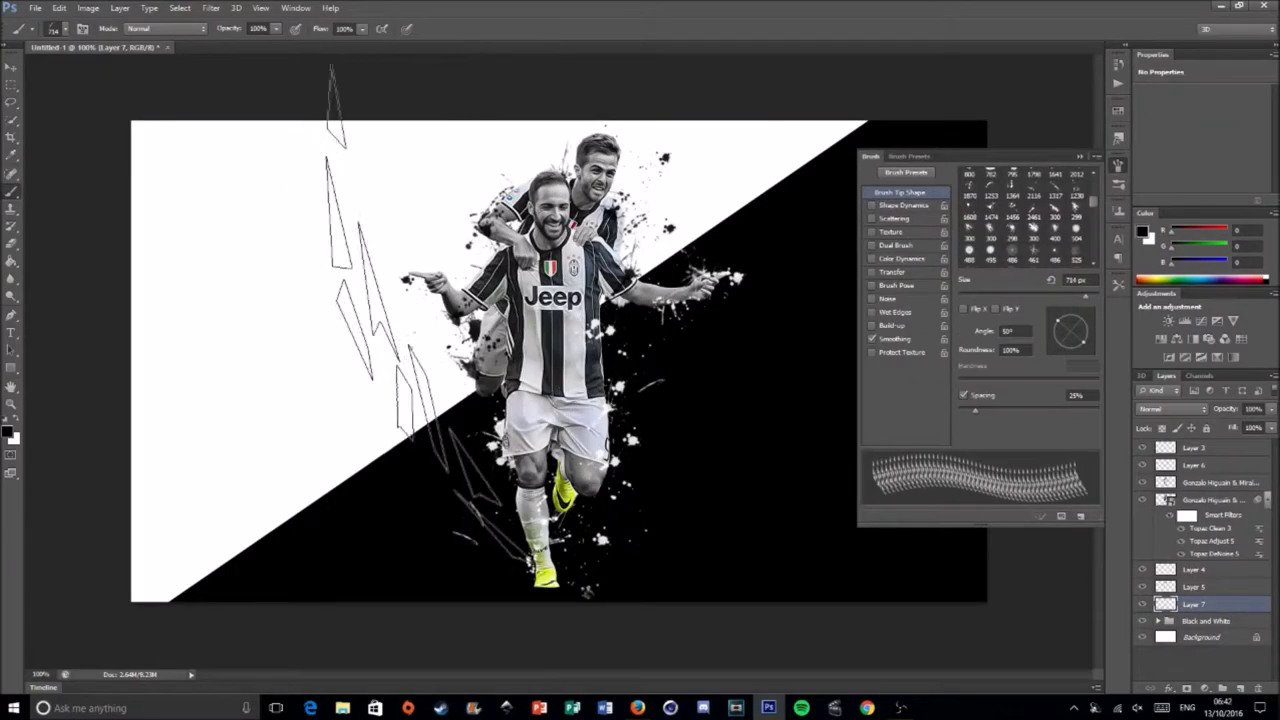
key("ctrl+z")
left_click(445, 280)
left_click(690, 250)
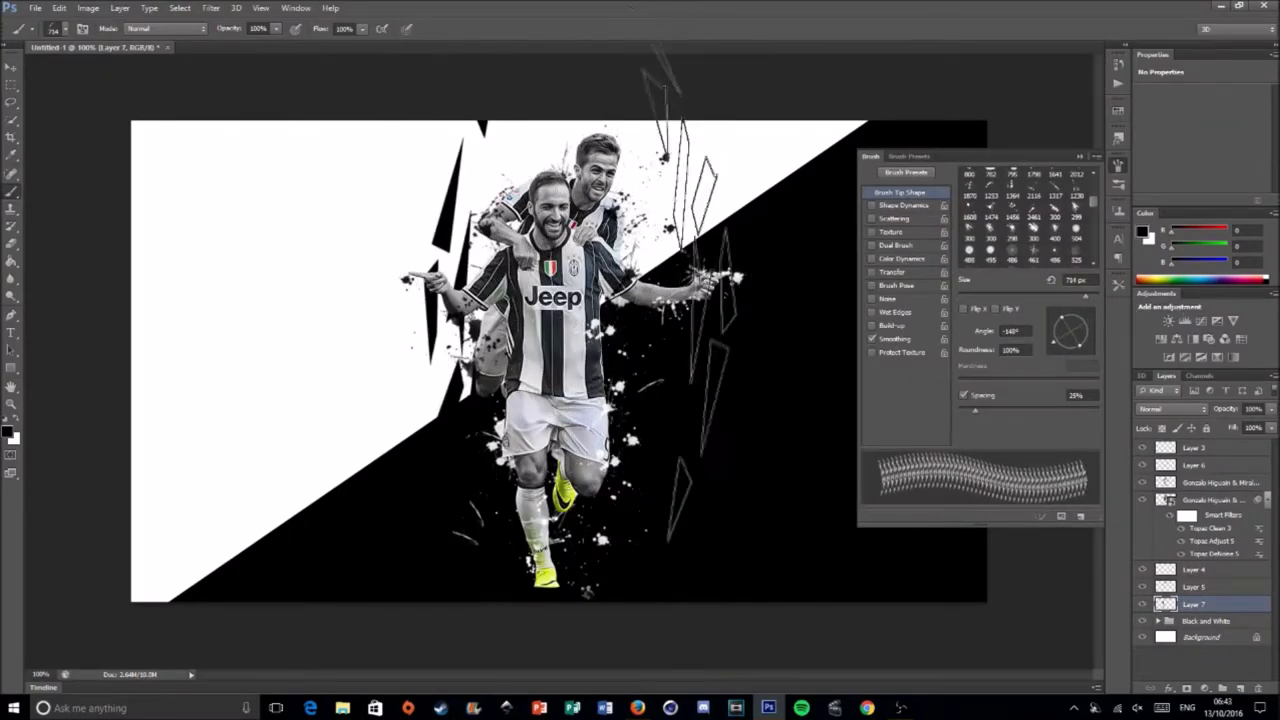
left_click(1118, 165)
Stamp a white shard right of the players and shift the shards slightly left
key("x")
left_click(745, 315)
key("v")
left_click_drag(450, 160, 418, 150)
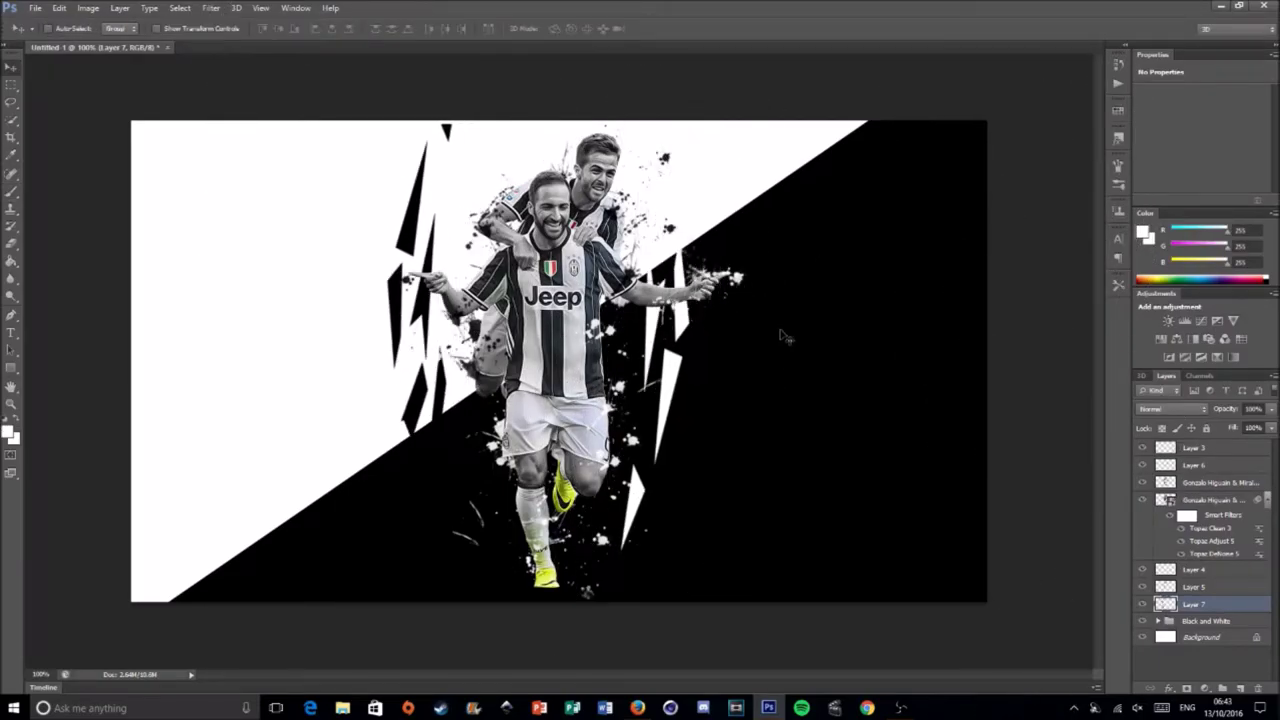
key("ctrl+s")
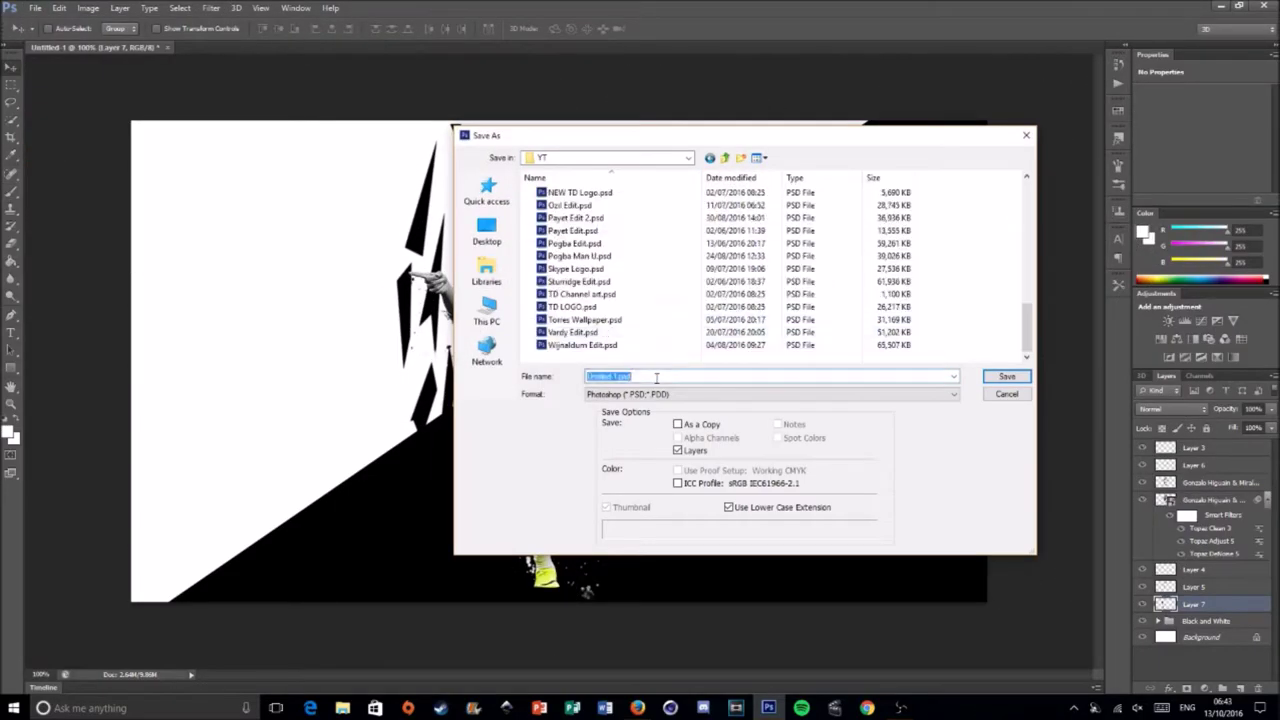
Save the design as Higuagin and Pjanic.psd and pick a large textured grunge brush
type("nic")
key("Return")
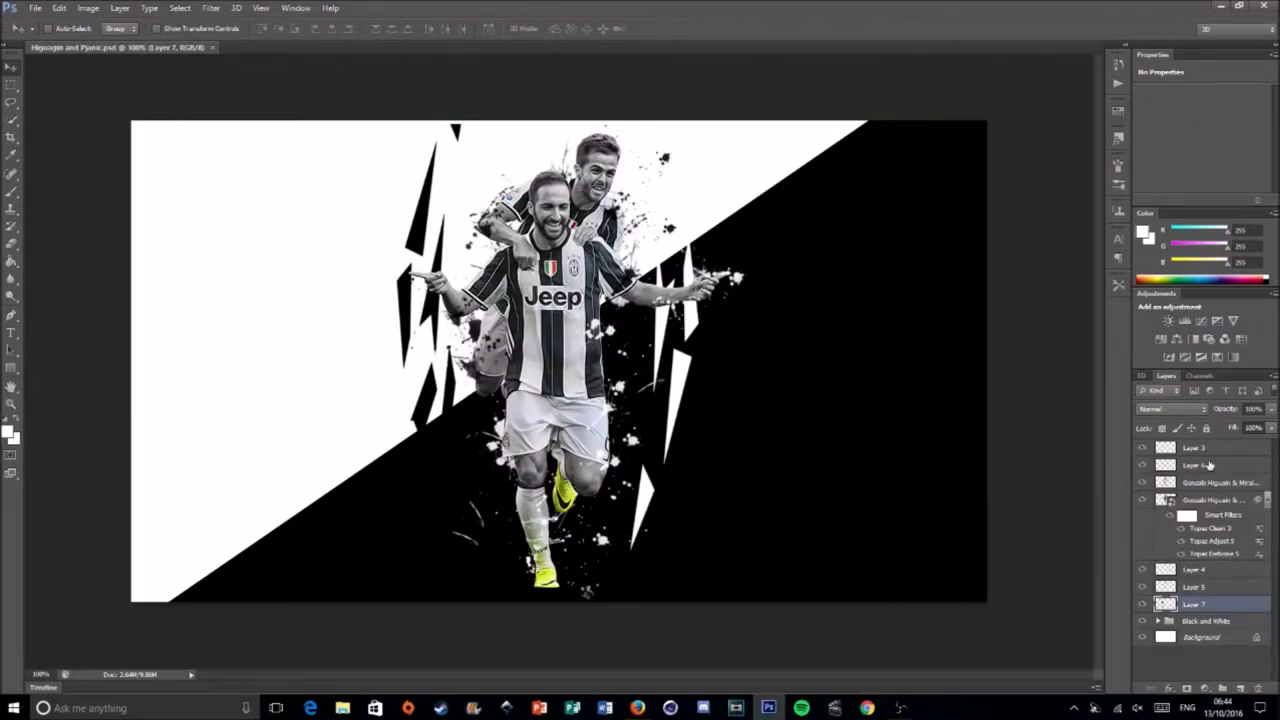
key("e")
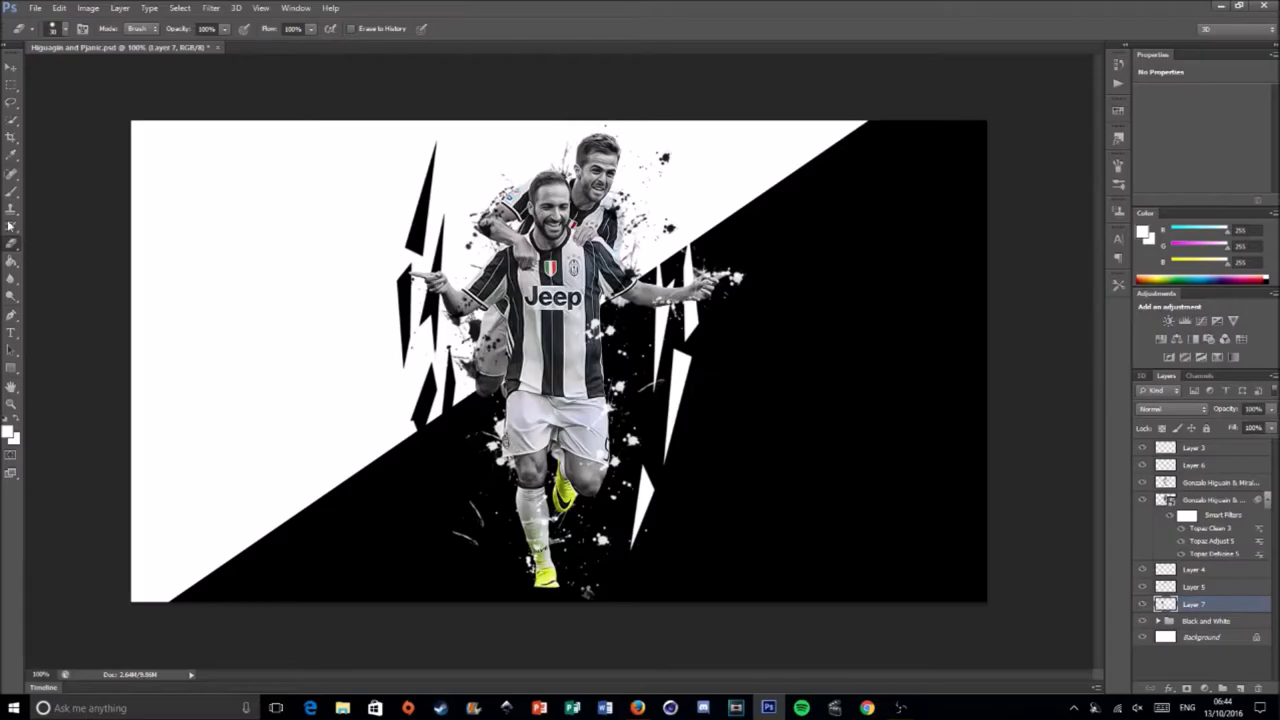
key("b")
right_click(410, 310)
double_click(775, 425)
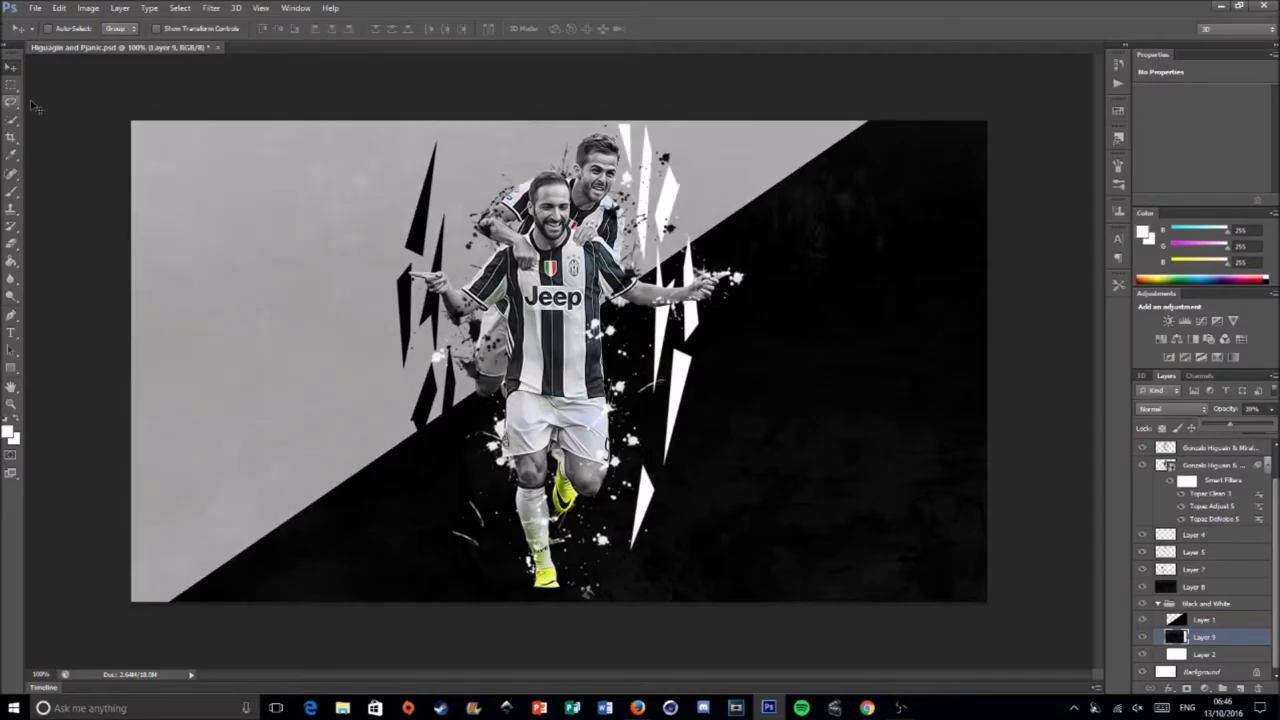
Draw a pen path around part of the lower black area on Layer 7
key("p")
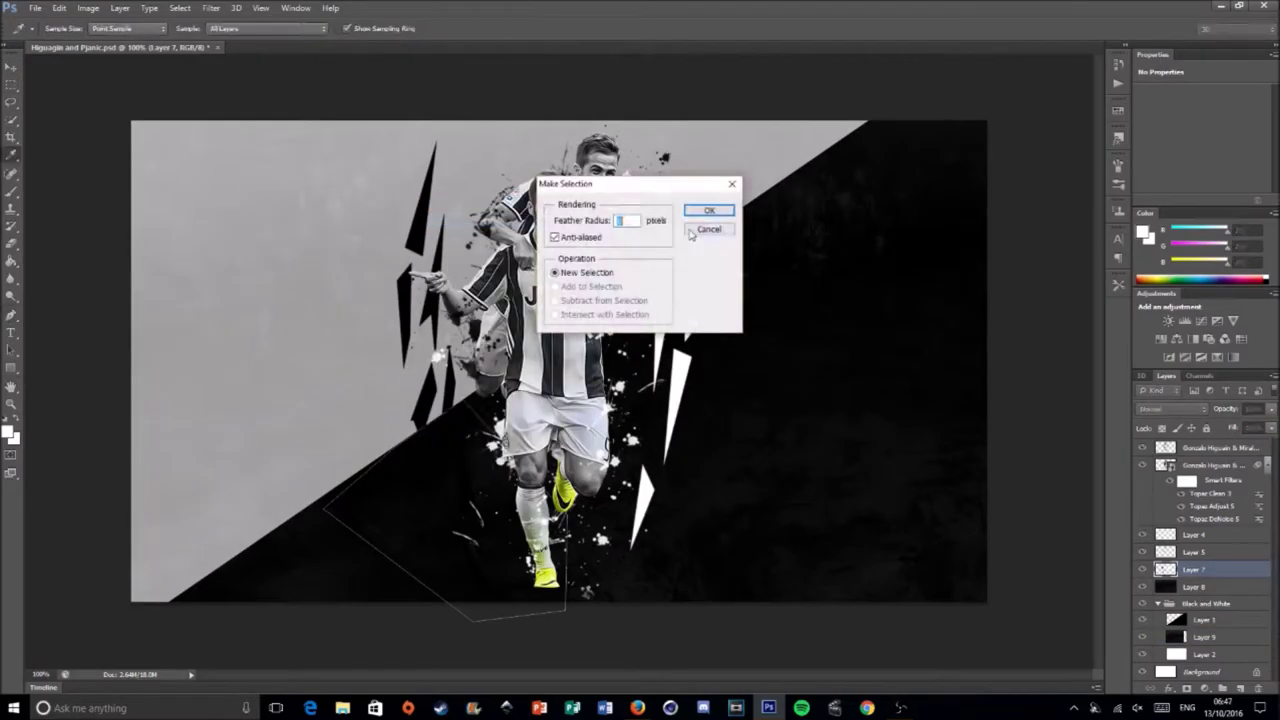
Fade the Layer 7 shards by lowering opacity and apply a Gaussian Blur
left_click(8, 66)
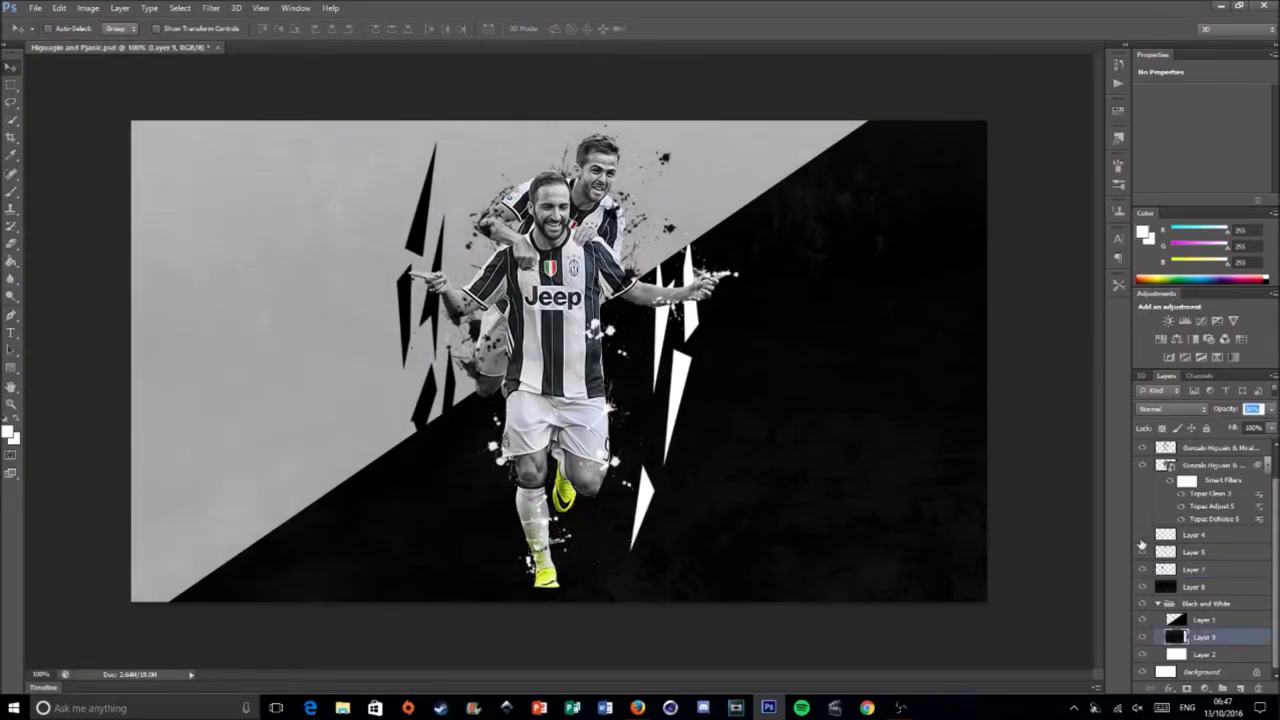
left_click(1194, 604)
mouse_move(1262, 428)
left_mouse_down()
mouse_move(1221, 428)
mouse_move(1232, 433)
left_mouse_up()
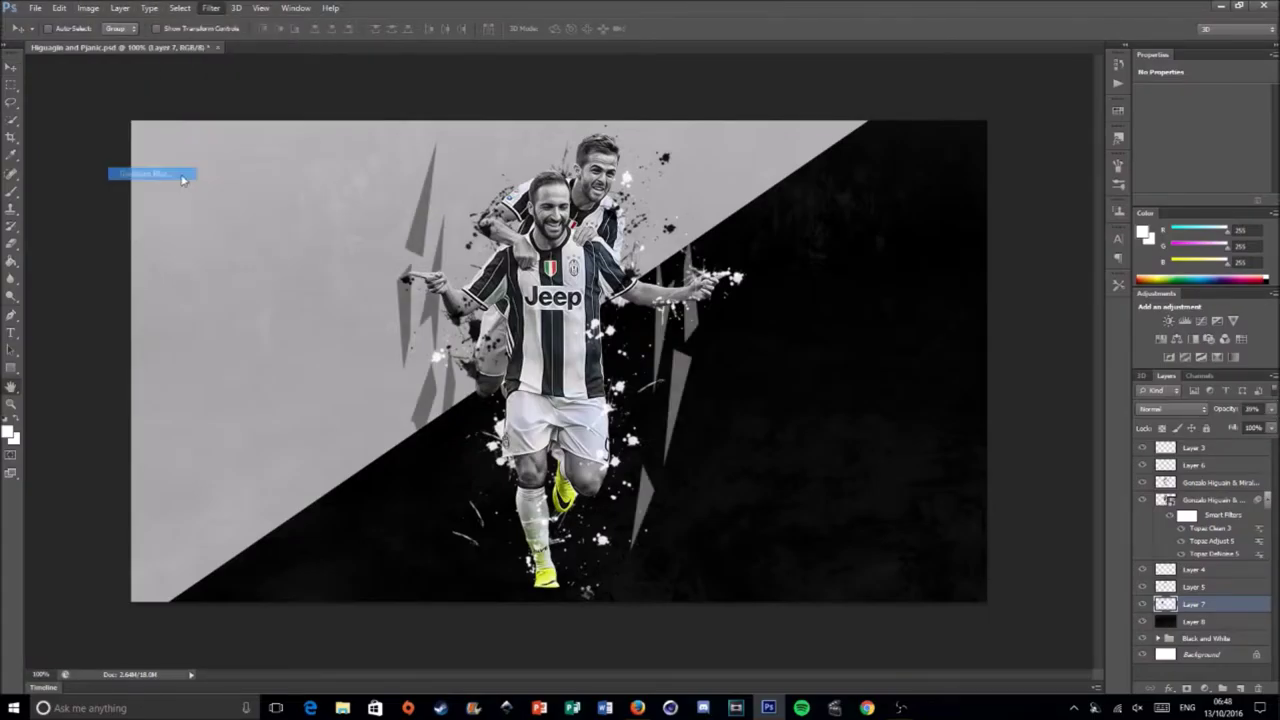
key("Return")
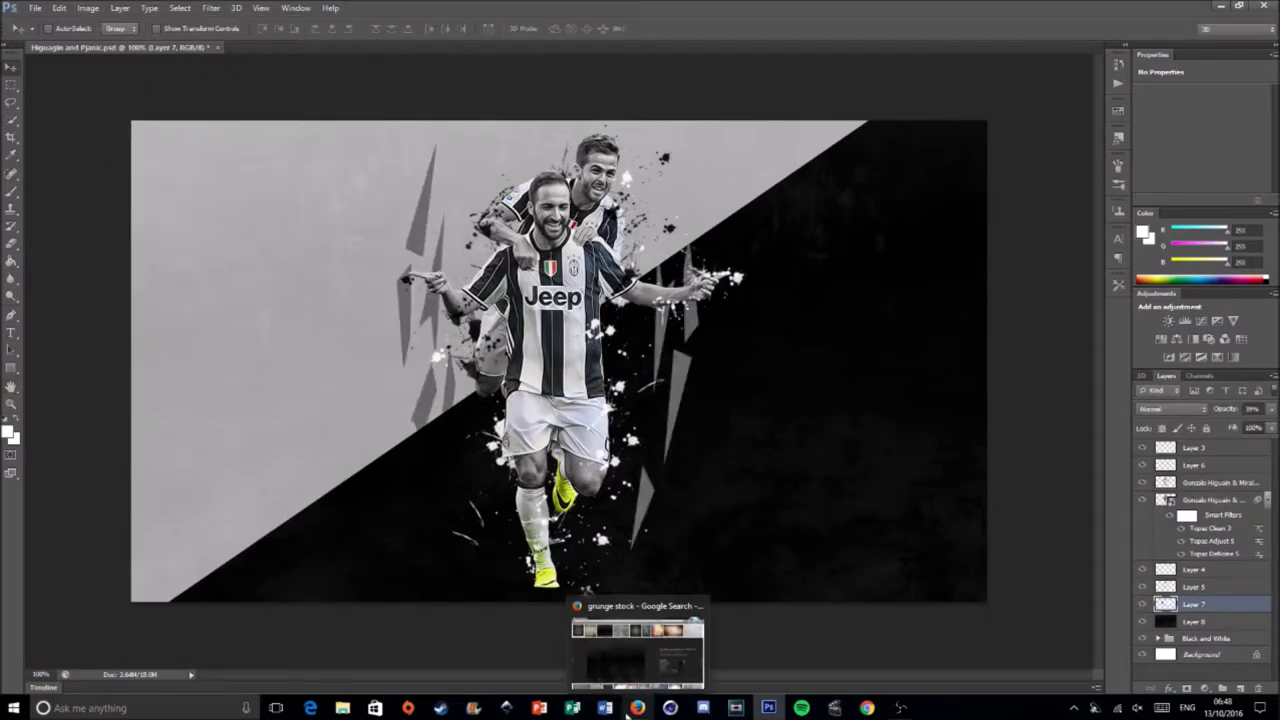
Search the browser for Pjanic's shirt number
left_click(627, 712)
left_click(94, 121)
type("number")
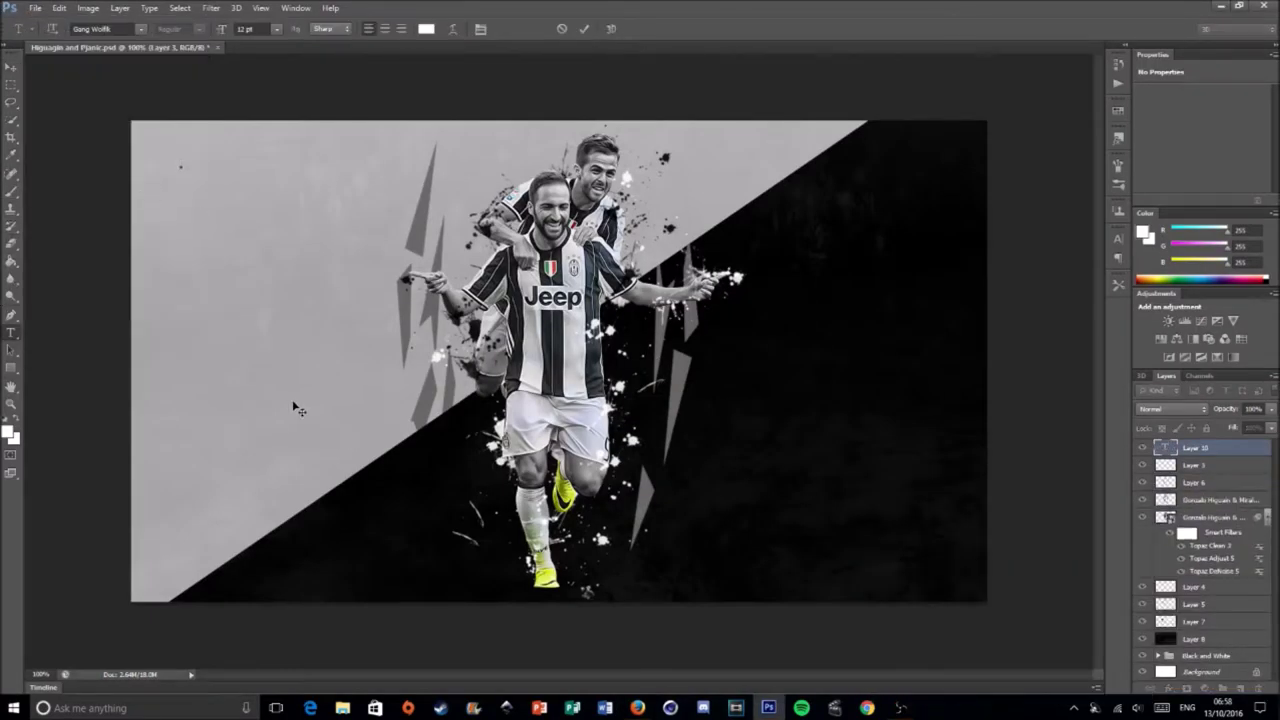
Change the 5's font and enlarge it on the left side
left_click(141, 28)
left_click(200, 371)
key("ctrl+t")
left_click_drag(156, 131, 232, 250)
key("Return")
Duplicate the 5, move the copy into the lower-right dark area and change it to 9
key("v")
left_click_drag(198, 196, 943, 556)
double_click(1165, 447)
type("9")
double_click(1165, 464)
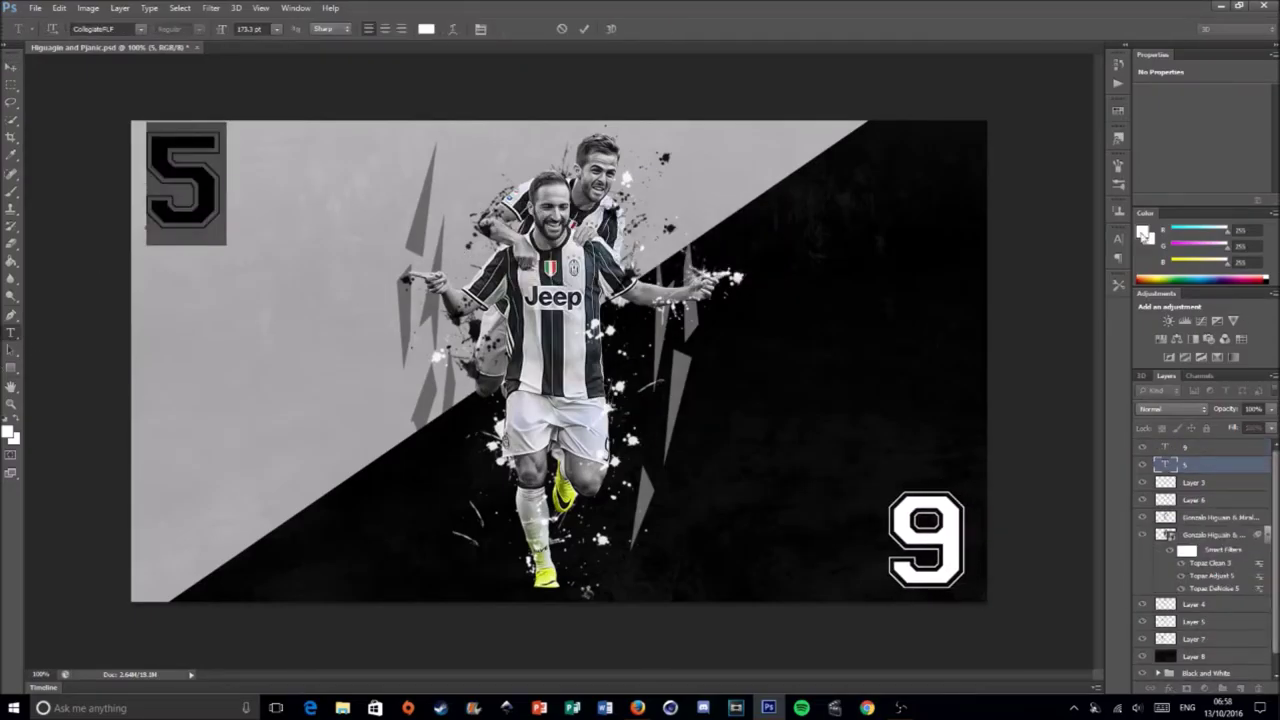
key("ctrl+Return")
key("v")
Check Pjanic's name spelling in the browser, then return to the design and select Layer 3
left_click(637, 707)
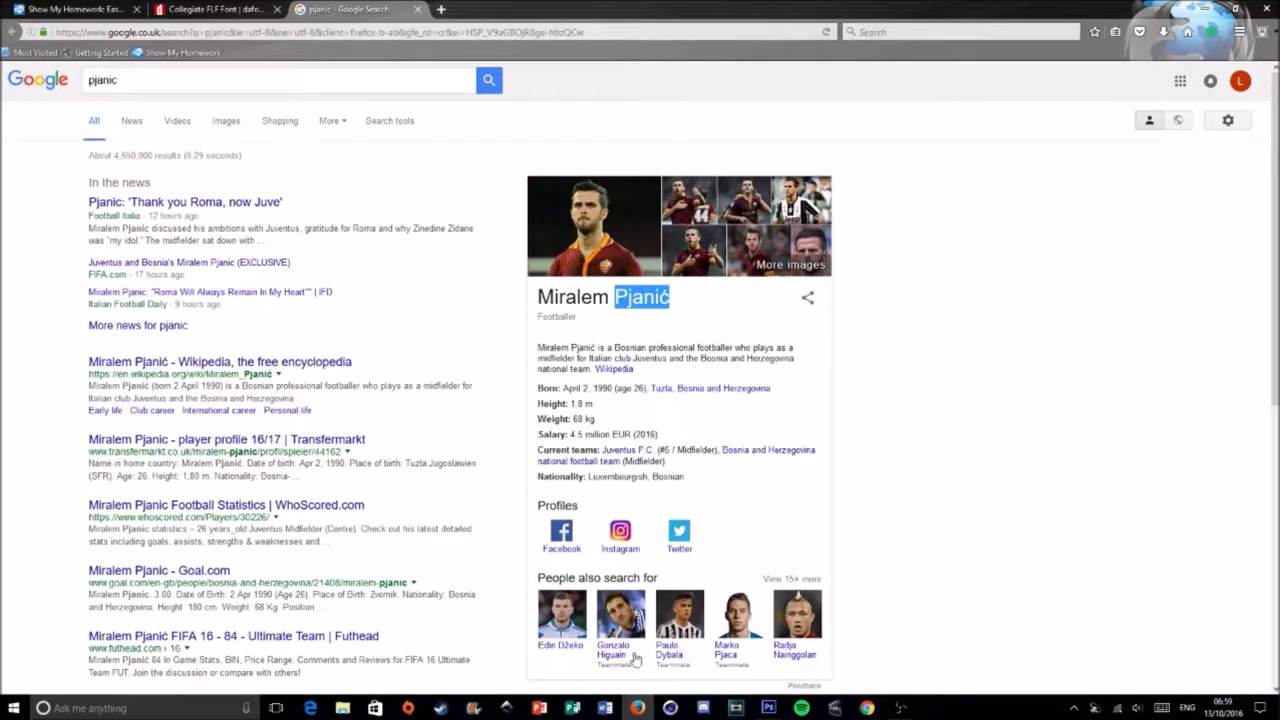
key("alt+Tab")
left_click(1193, 483)
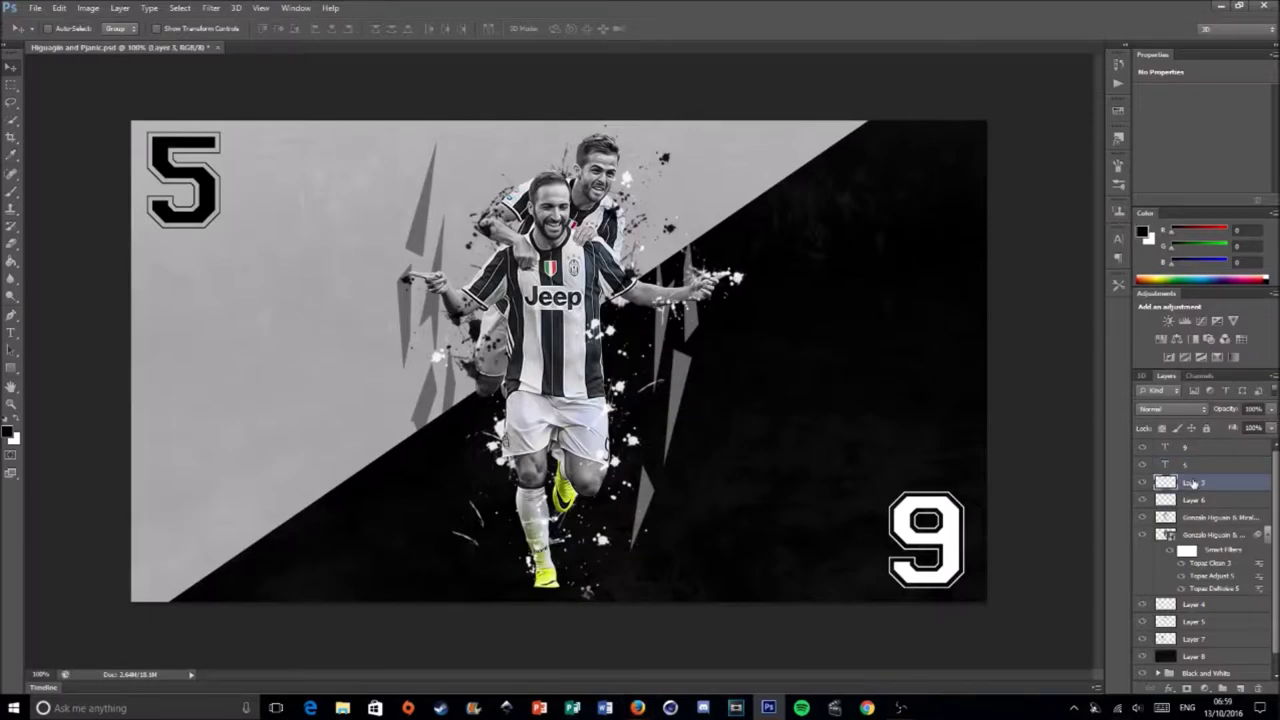
Add a new name text layer beside the 5 and give it a font
left_click(12, 331)
left_click(258, 140)
left_click(141, 28)
scroll(180, 300, "down", 2)
left_click(120, 150)
left_click(12, 66)
Restyle the name text in Nexa Bold
left_click(12, 331)
double_click(268, 137)
left_click(141, 28)
scroll(180, 300, "down", 3)
left_click(150, 283)
left_click(141, 28)
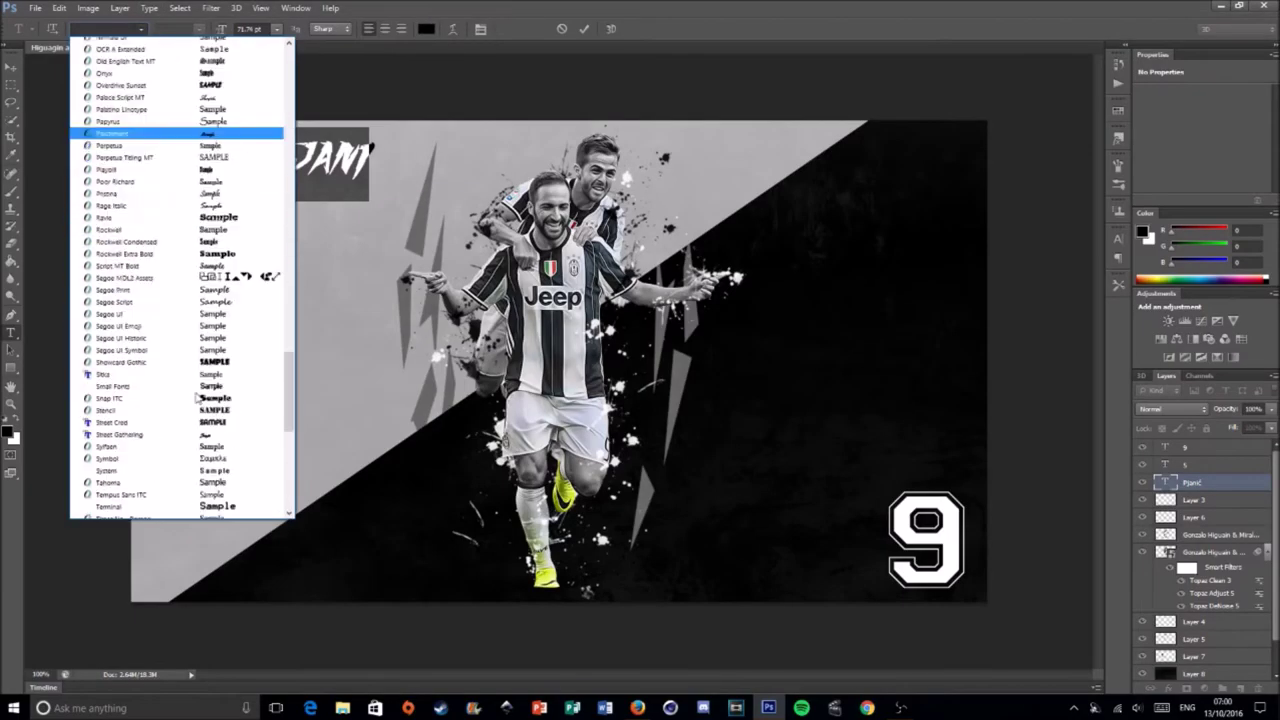
left_click(130, 356)
left_click(141, 28)
Correct the name to PJANIC and move it right beside the 5
scroll(183, 214, "up", 1)
left_click(183, 199)
key("BackSpace")
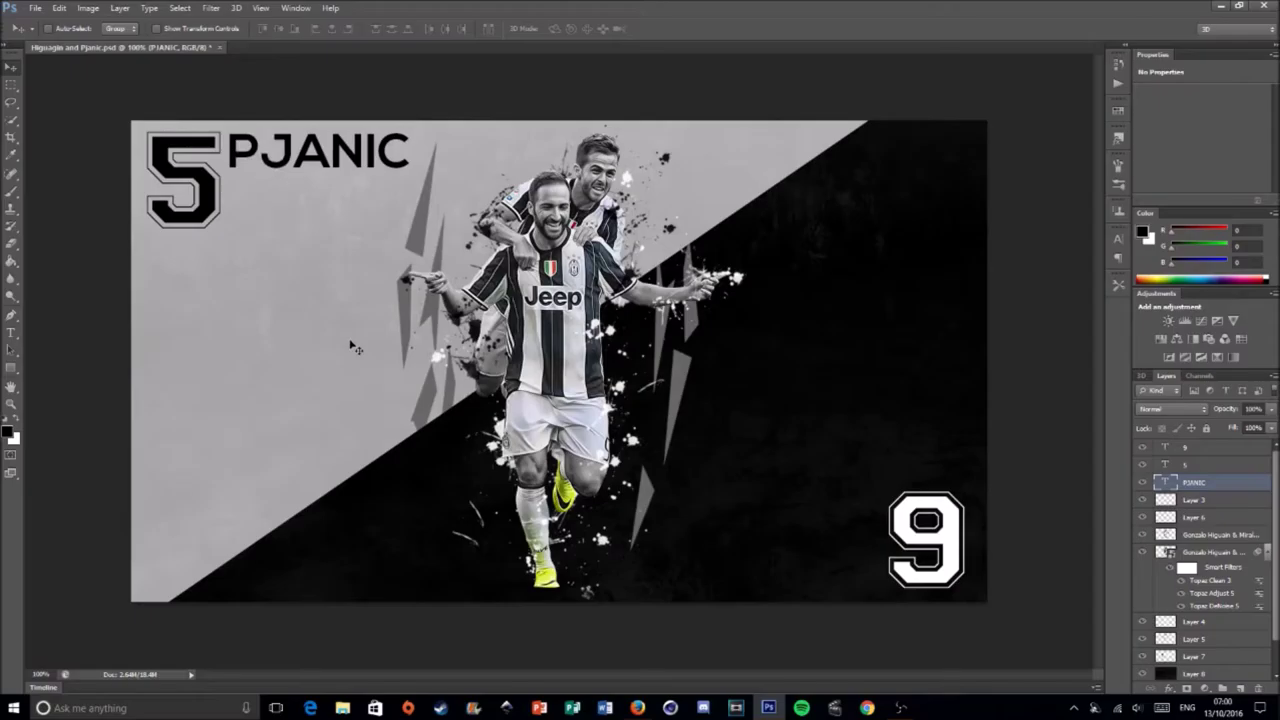
left_click_drag(266, 262, 351, 165)
Copy the PJANIC name to the bottom right beside the 9 and make it white
key("t")
left_click(566, 266)
left_click_drag(716, 600, 875, 548)
left_click(426, 28)
left_click(1014, 293)
key("ctrl+Return")
key("v")
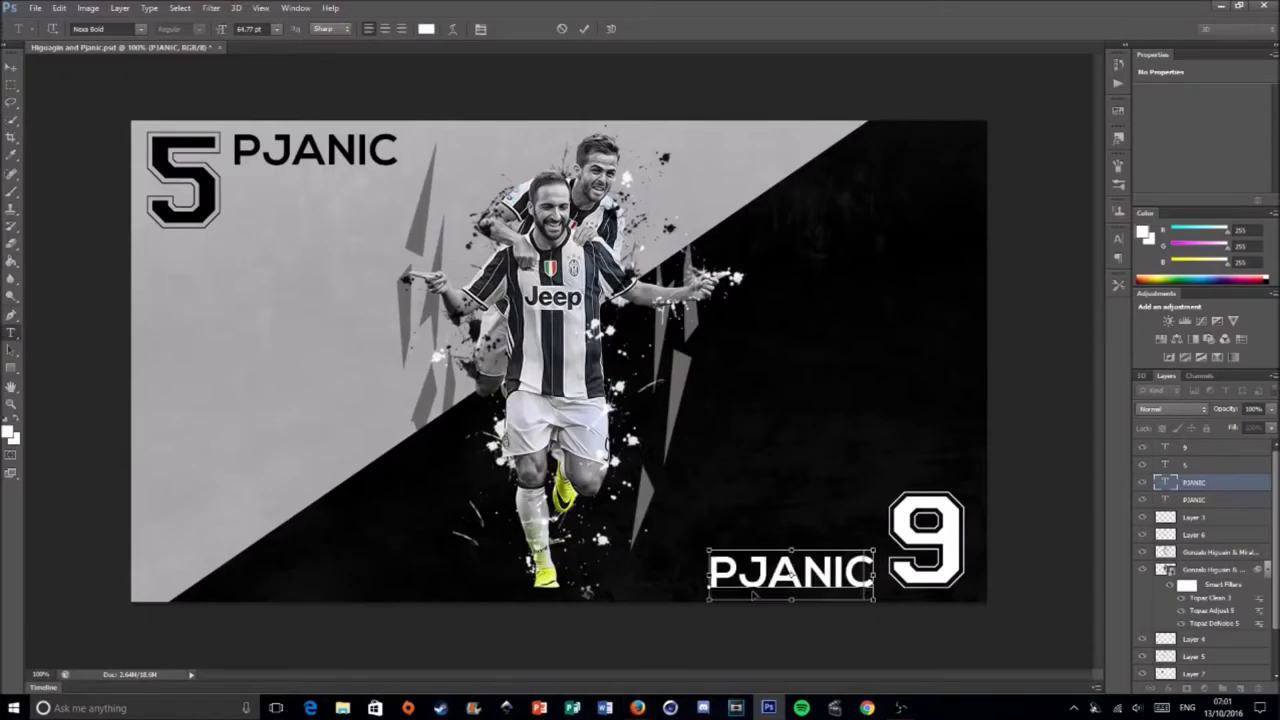
key("ctrl+v")
Finish retyping the white copied name as HIGUAIN
type("GU")
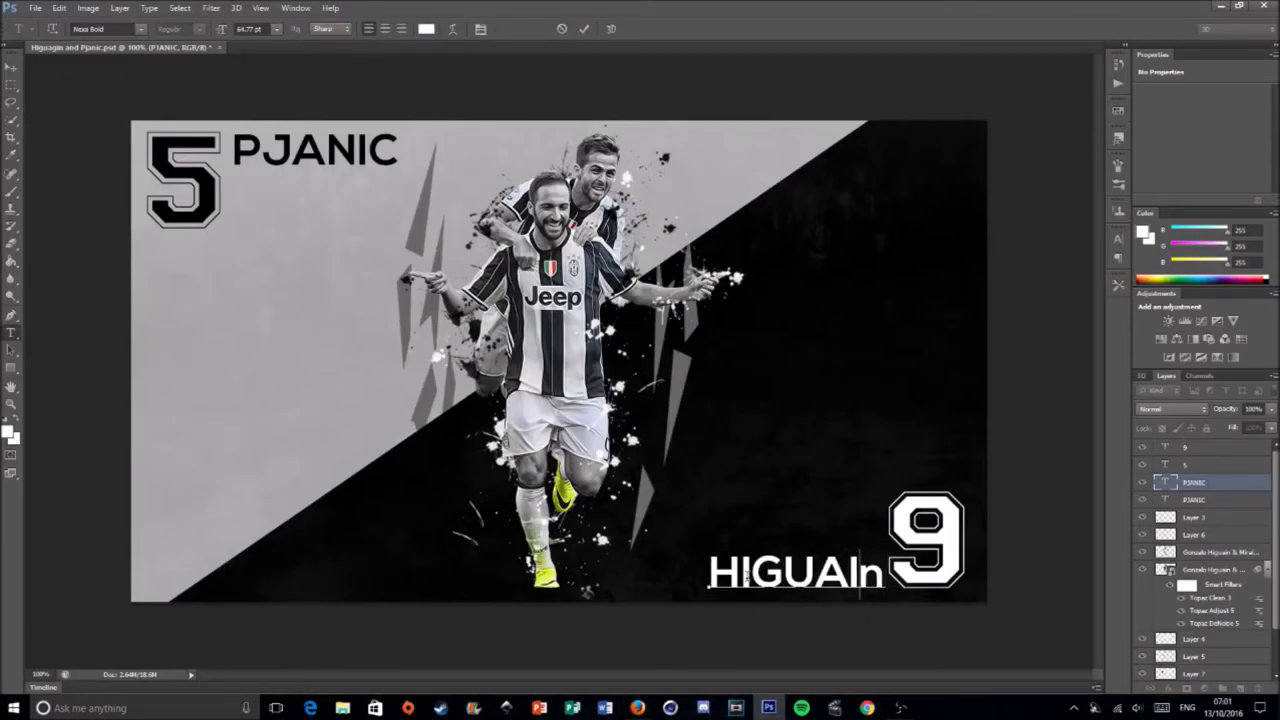
key("BackSpace")
type("N")
key("ctrl+Return")
Lower the four text layers' opacity to 87% and check HIGUAIN's colour
left_click(1200, 447)
left_click(1200, 499, "shift")
left_click_drag(1270, 409, 1232, 436)
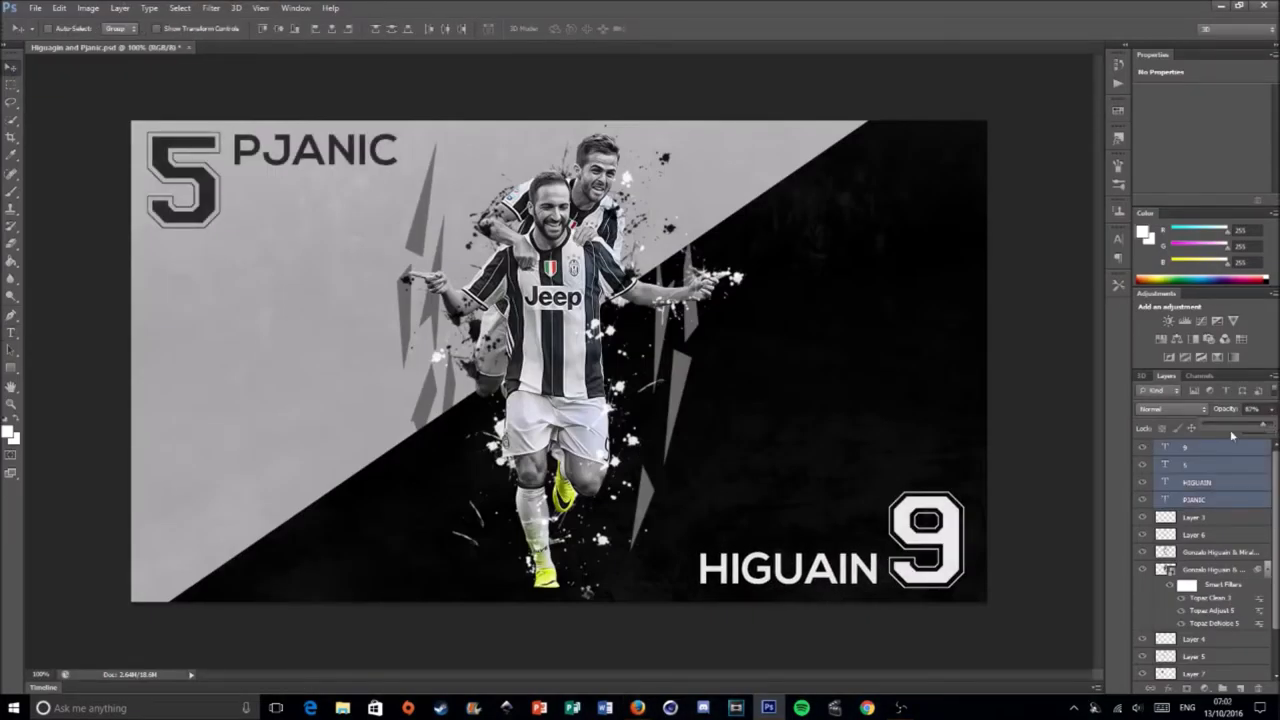
left_click(1200, 482)
double_click(1164, 482)
left_click(423, 27)
key("Escape")
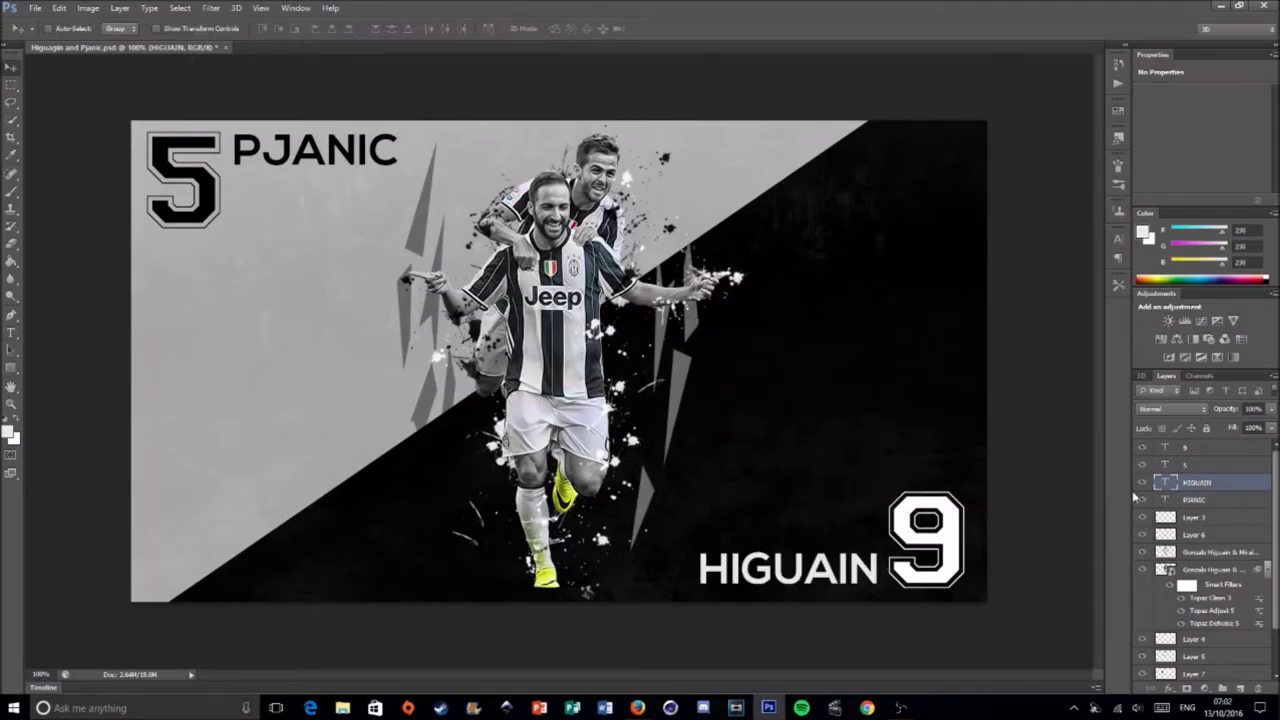
Make the 9 white and the 5 dark to match their names
left_click(1190, 447)
left_click(426, 28)
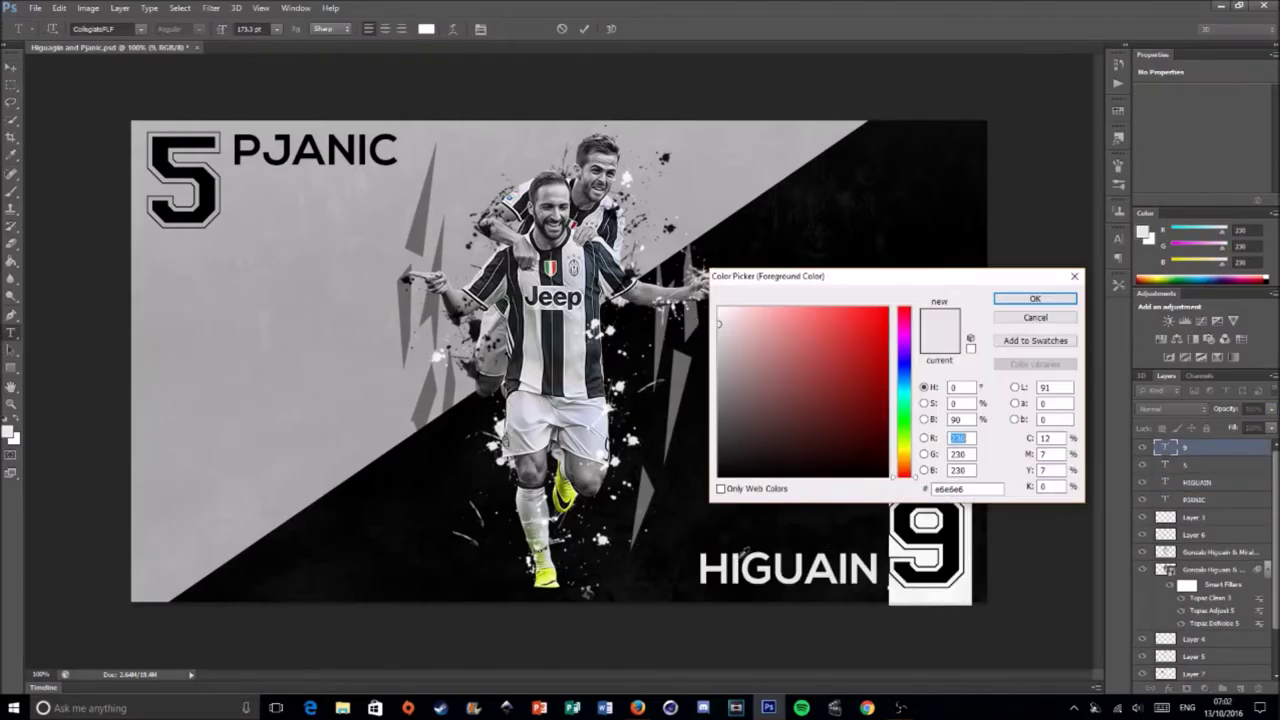
left_click(1035, 298)
double_click(1165, 464)
left_click(426, 28)
key("Return")
key("ctrl+Return")
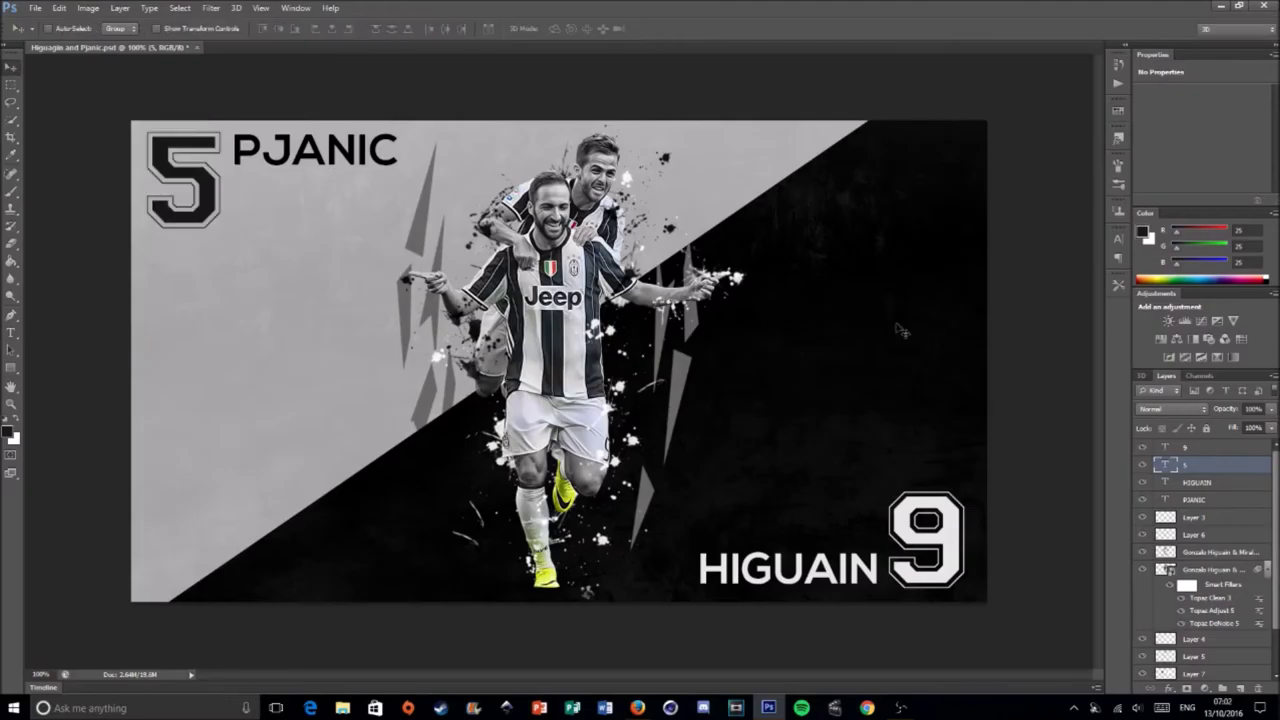
Check the PJANIC text colour, leaving it unchanged
double_click(1165, 499)
left_click(426, 28)
left_click(1035, 298)
key("ctrl+Return")
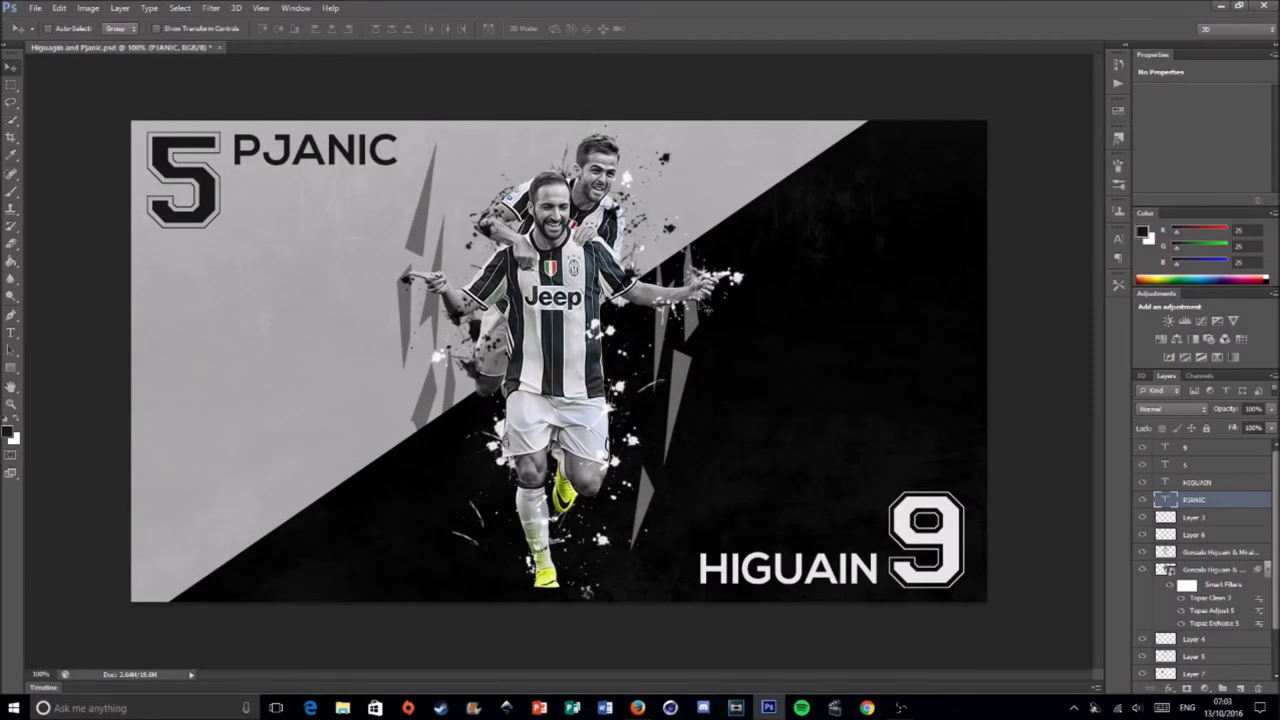
Shrink HIGUAIN and the 9 together and shift them right
left_click_drag(1196, 452, 1196, 490)
left_click(1197, 499, "shift")
key("ctrl+t")
left_click_drag(700, 488, 790, 522)
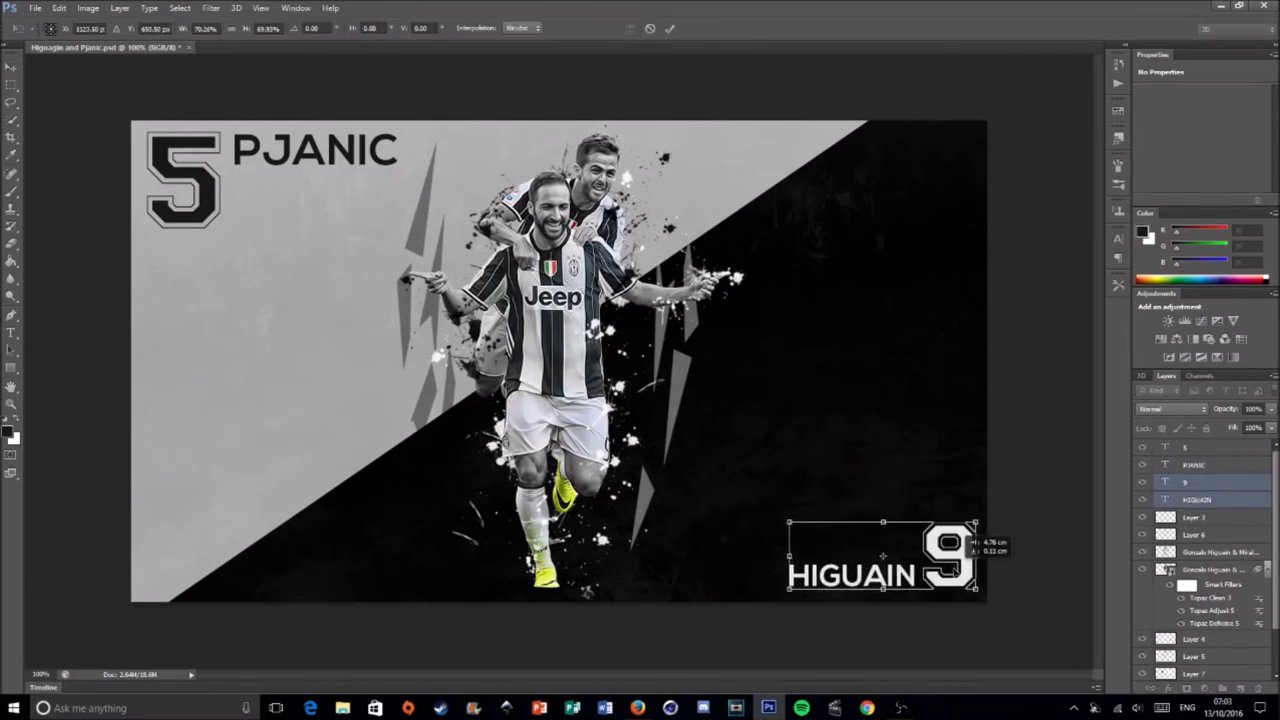
key("Return")
Shrink 5 PJANIC to about 77% and move it toward the top-left corner
left_click(1195, 447, "shift")
key("ctrl+t")
left_click_drag(270, 180, 250, 178)
left_click_drag(383, 218, 326, 196)
key("Return")
left_click(1220, 453)
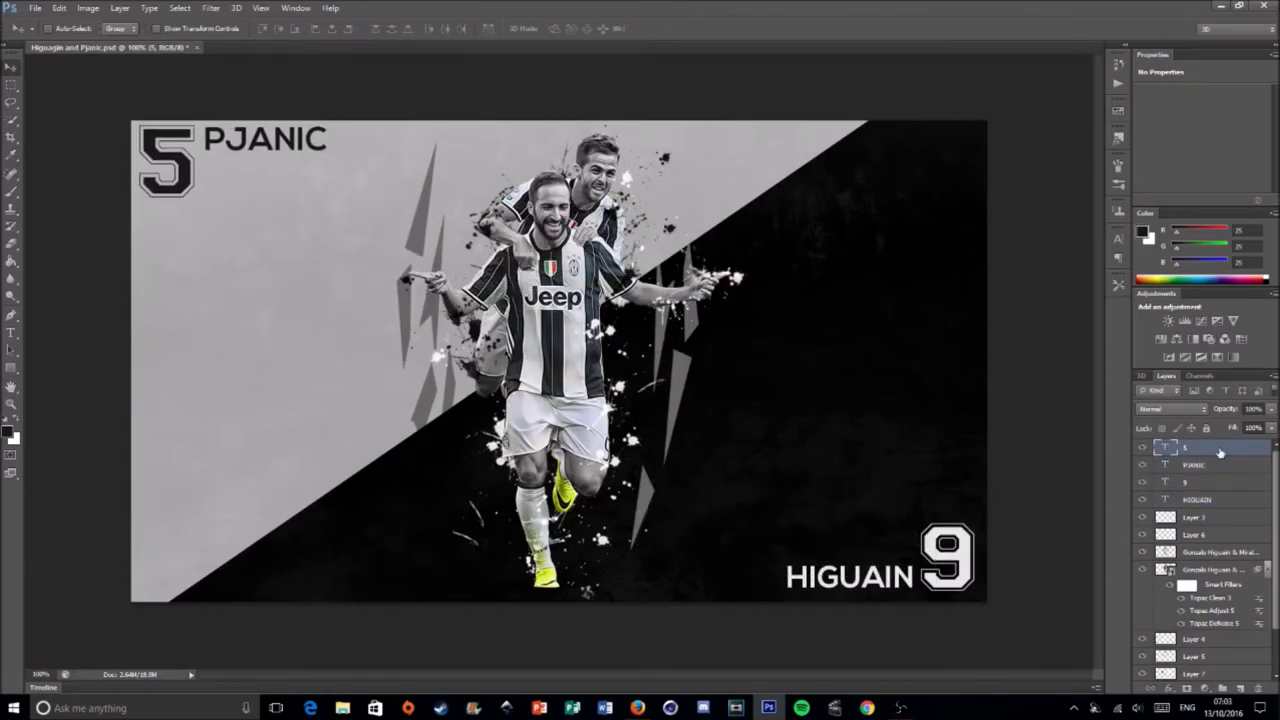
Copy the PJANIC text to the top right and retype it as 'Designed by'
left_click_drag(265, 138, 885, 173)
type("OOTBALLE")
key("ctrl+Return")
key("v")
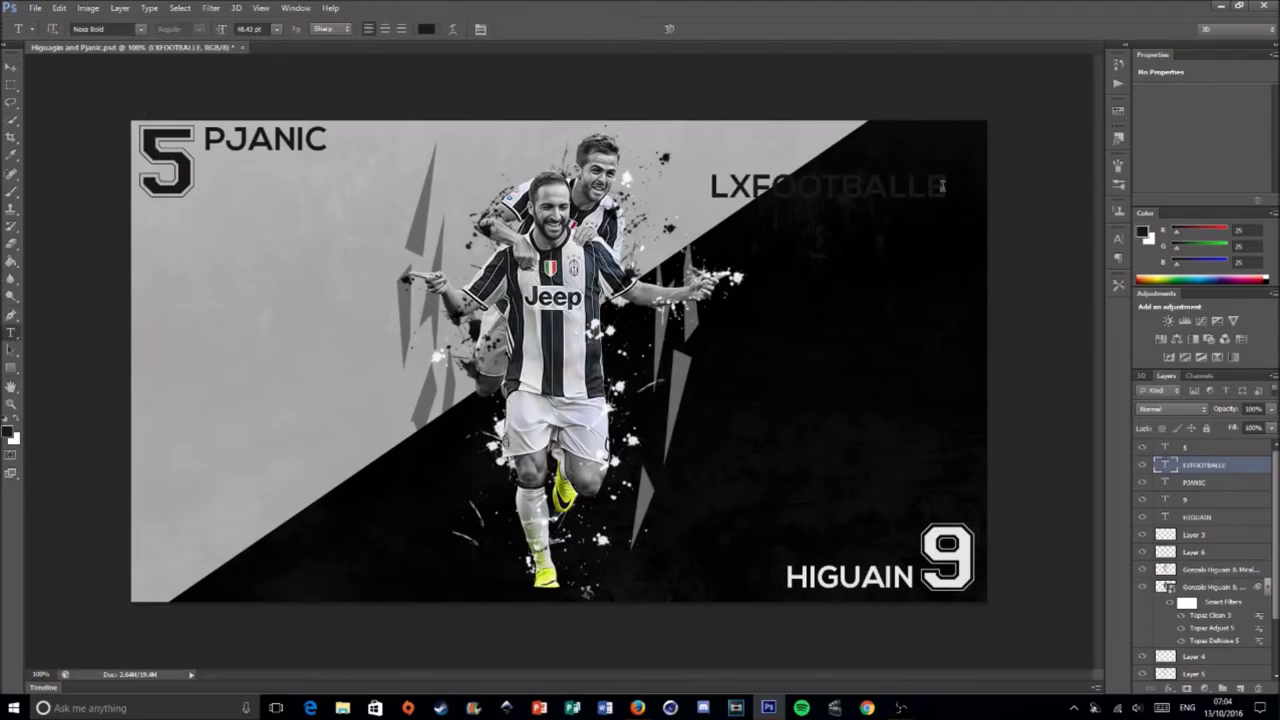
type("by")
Make 'Designed by' white with Overlay blending, resize it, and duplicate the layer
left_click(426, 28)
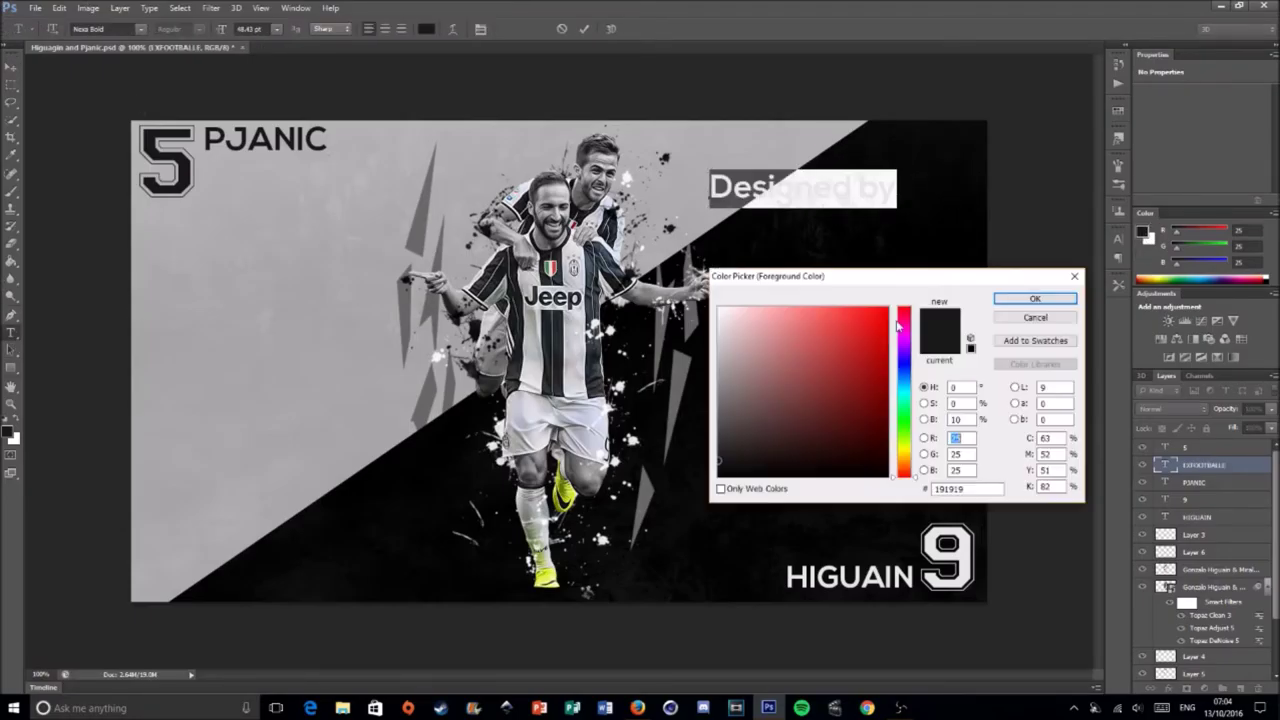
left_click(1040, 290)
left_click(1173, 409)
left_click(1160, 330)
key("ctrl+t")
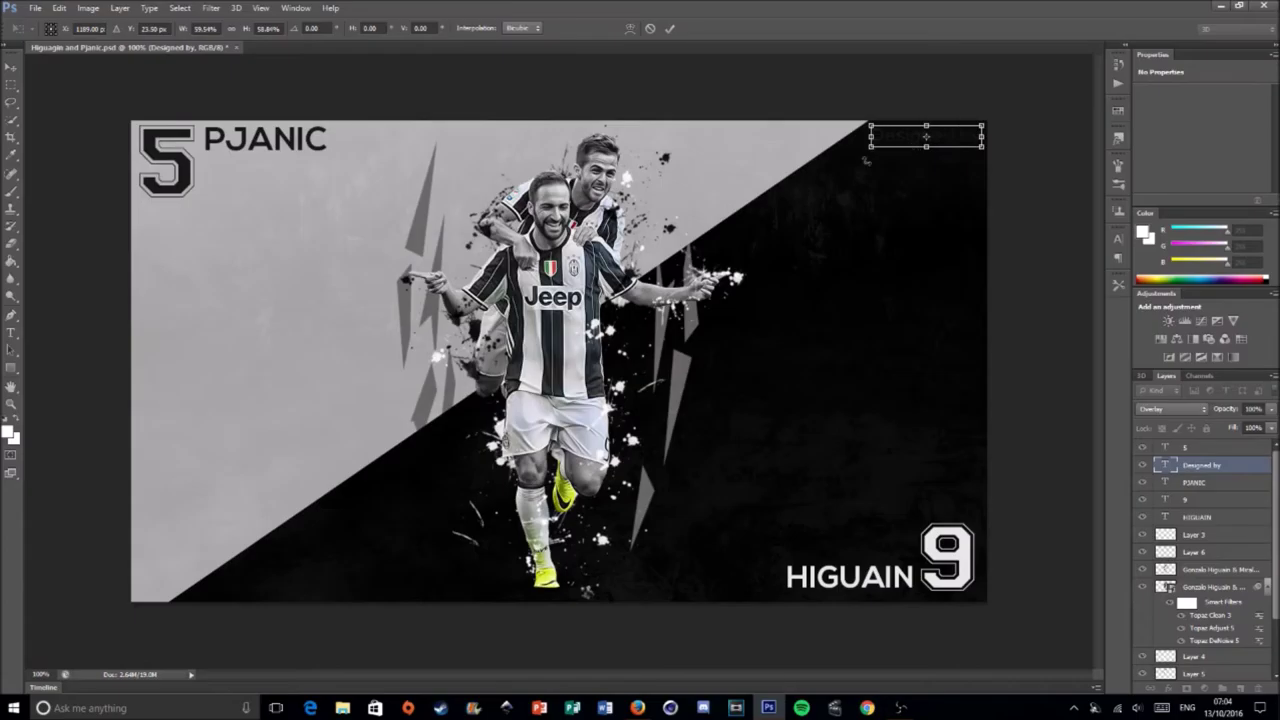
key("Return")
key("ctrl+j")
Add an LXFOOTBALL line below 'Designed by' in a new font, blended with Overlay
key("t")
left_click(900, 288)
left_click(143, 29)
left_click(209, 155)
key("ctrl+Return")
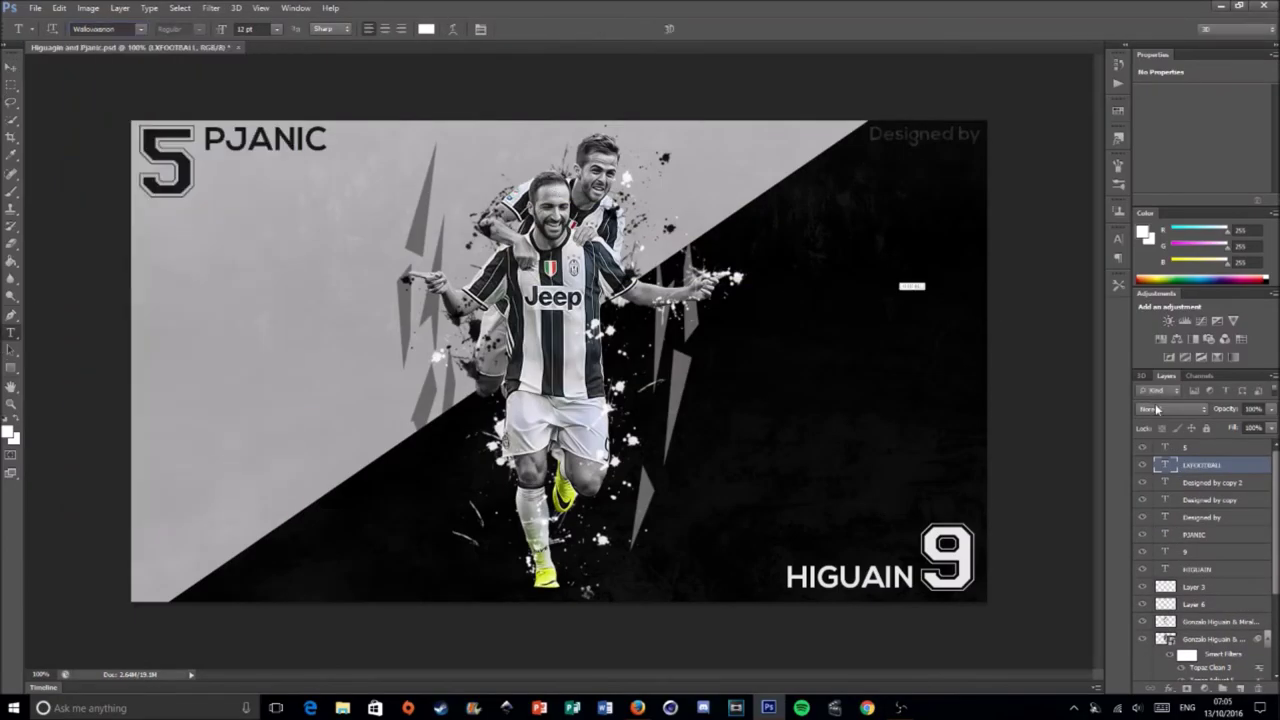
key("v")
left_click(1173, 409)
left_click(1160, 330)
left_click(571, 265)
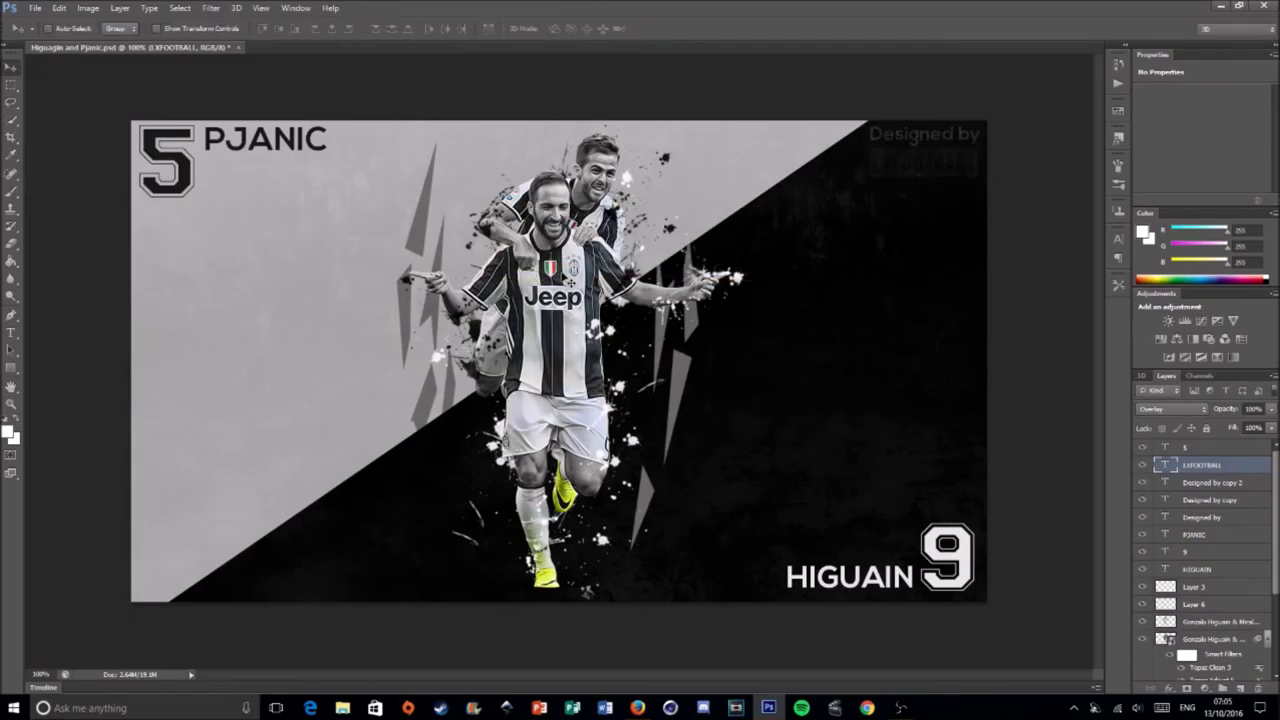
Rasterize the credit text layers and resize all four credit layers together
right_click(1226, 471)
left_click(1060, 283)
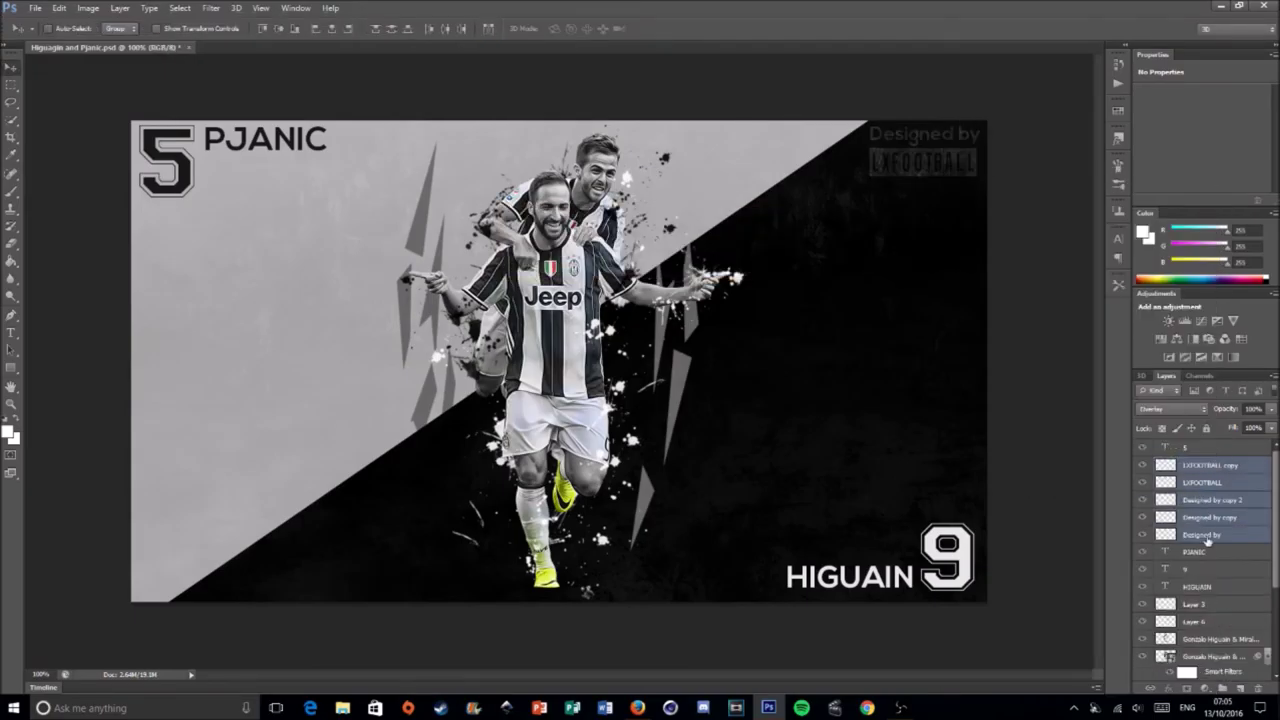
left_click(1200, 513, "shift")
key("ctrl+t")
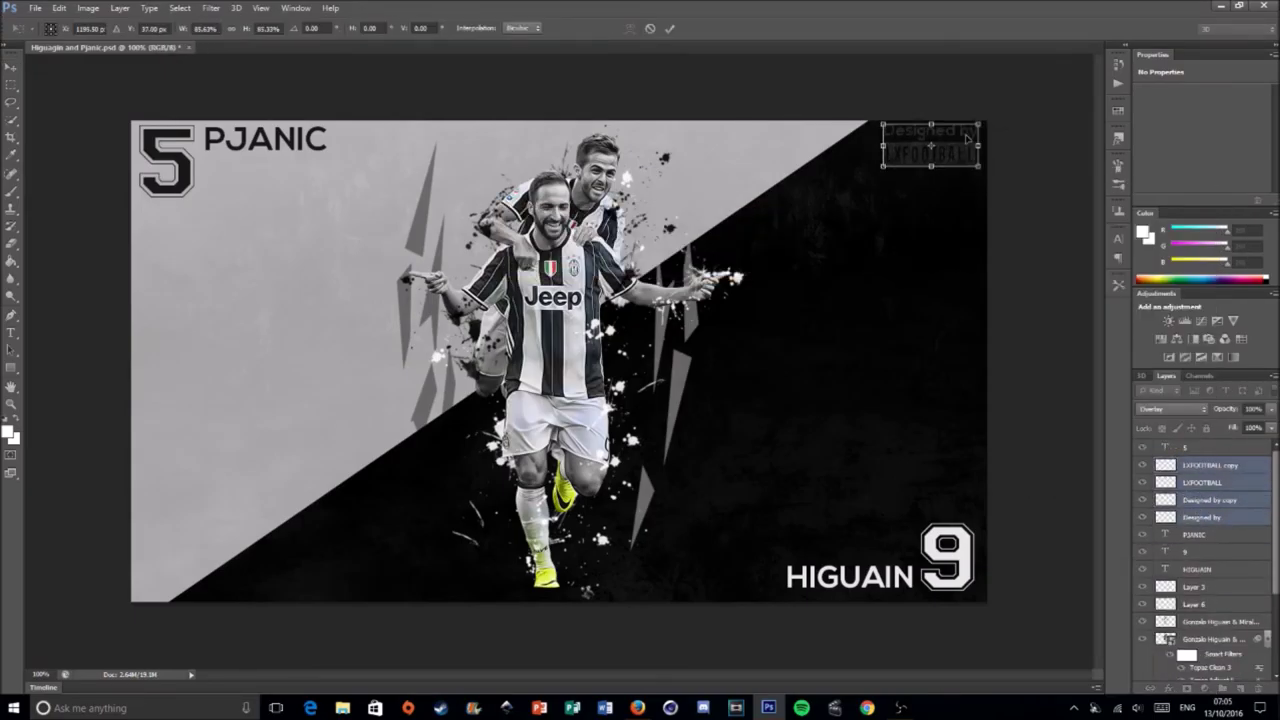